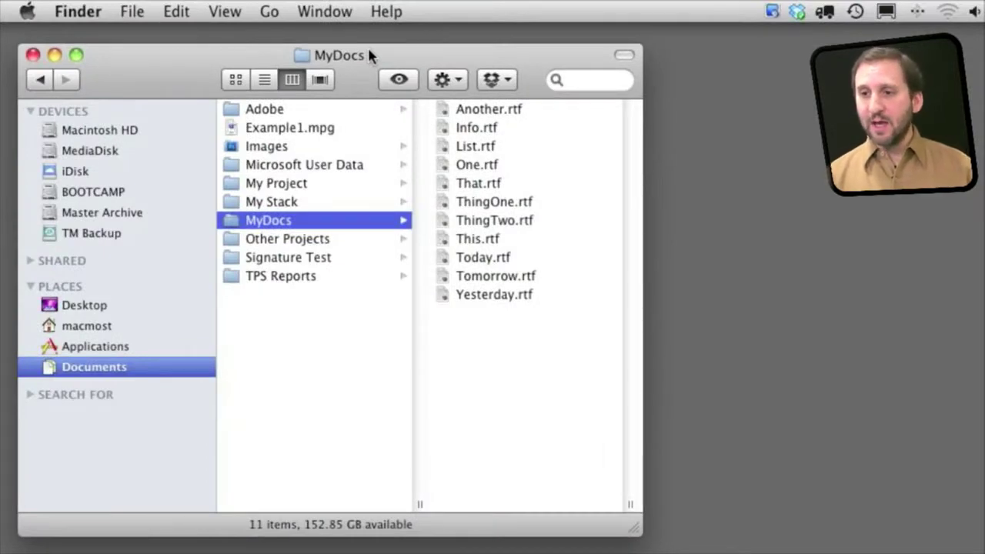
- Select Another.rtf in MyDocs to show its details (Rich Text Format, 4 KB)
left_click(484, 110)
- Give Another.rtf the Spotlight comment 'jones,smith' via its Info window
left_click(299, 116)
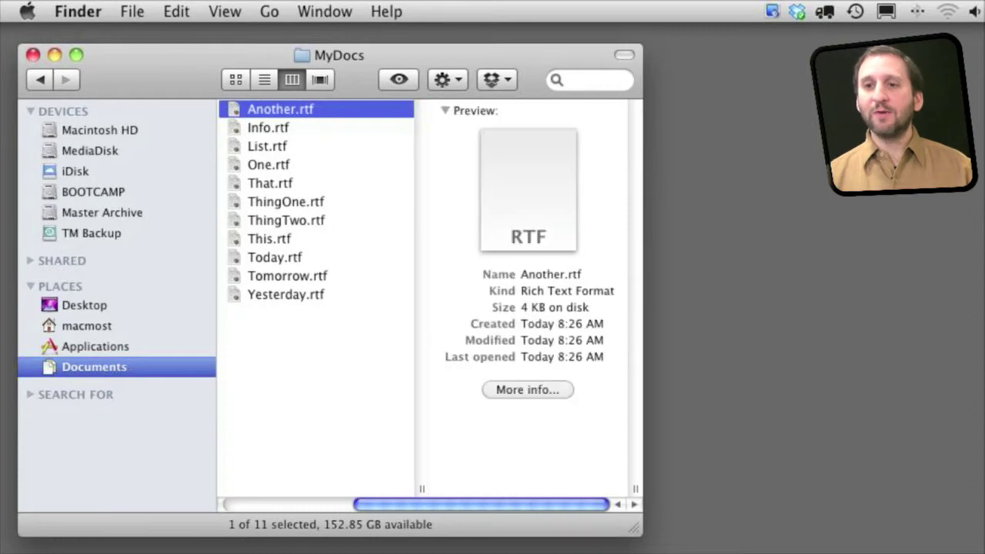
left_click(132, 11)
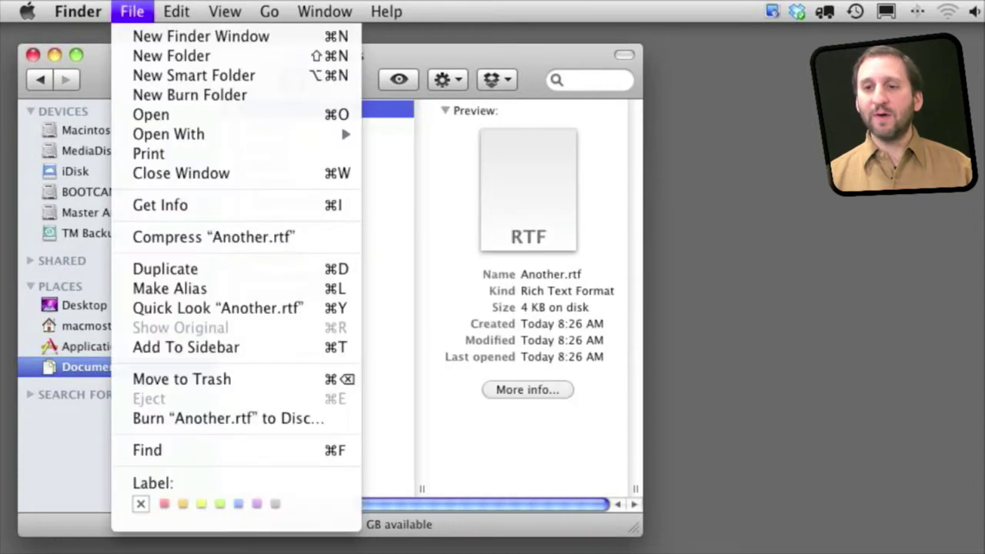
left_click(201, 206)
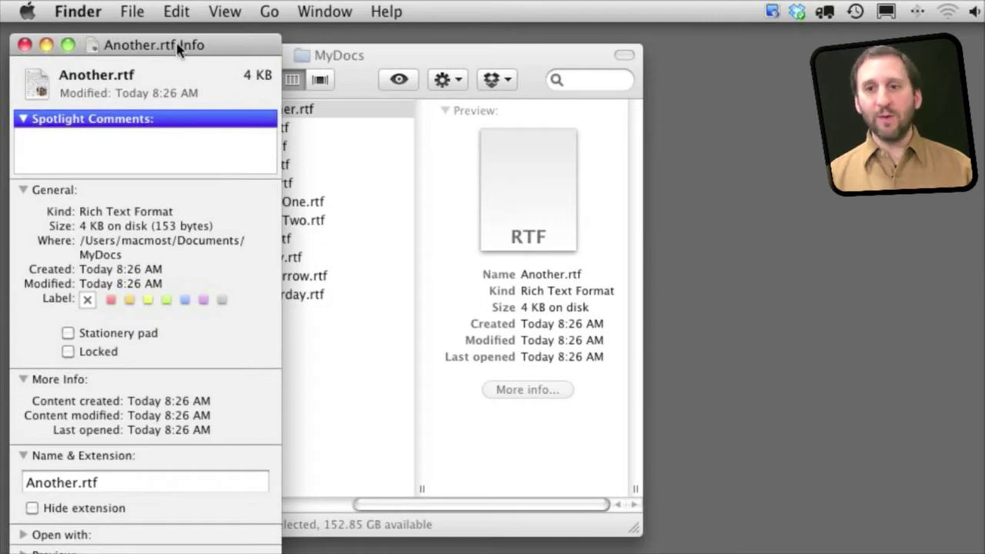
left_click(23, 120)
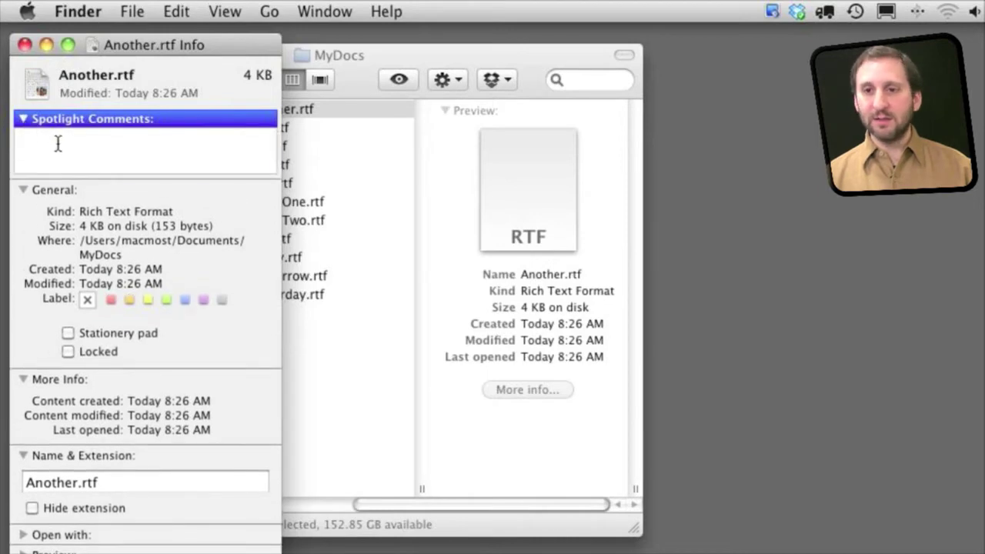
left_click(58, 144)
type("jones,smith")
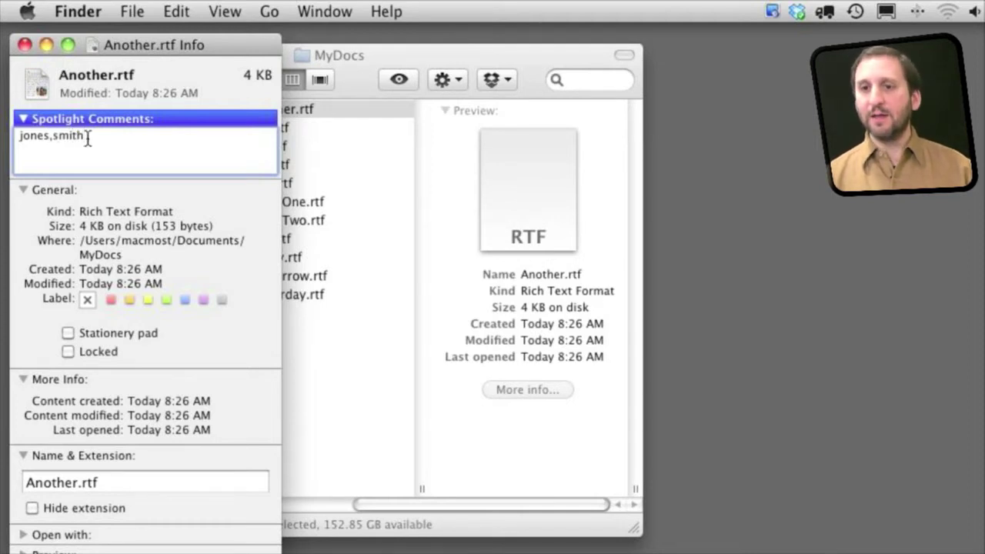
key("super+w")
- Give Info.rtf the Spotlight comment 'jones'
left_click(300, 128)
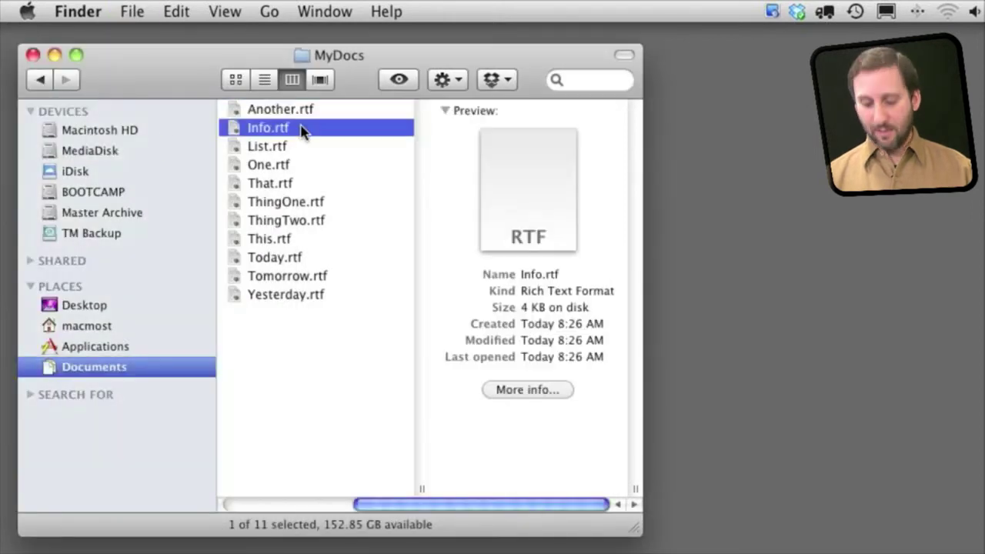
key("super+i")
left_click(207, 141)
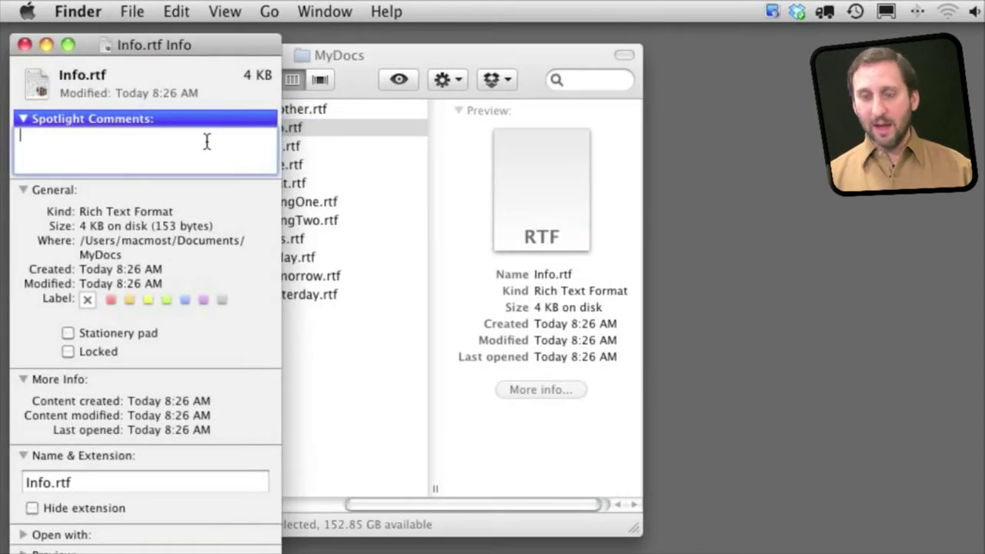
type("J")
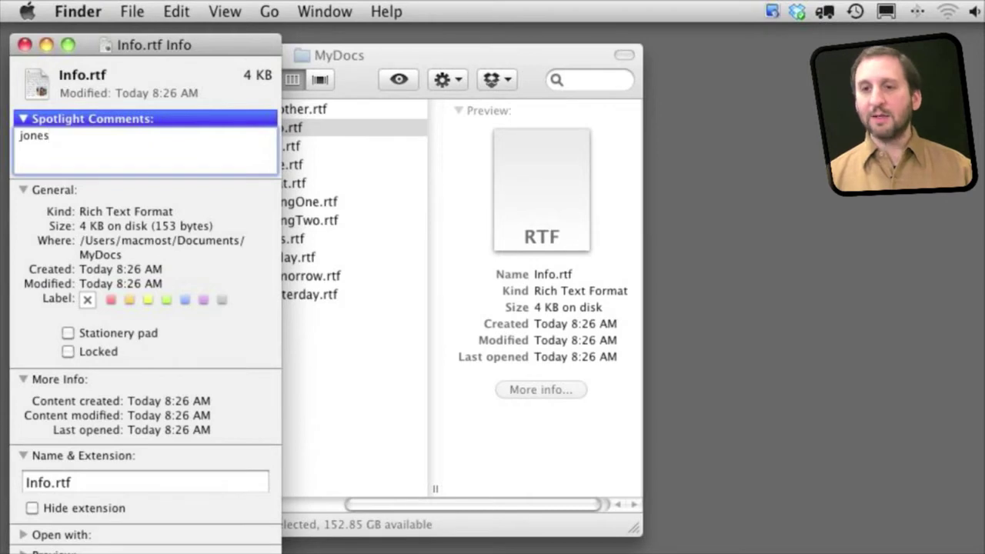
key("super+w")
- Give List.rtf the Spotlight comment 'smith'
left_click(311, 147)
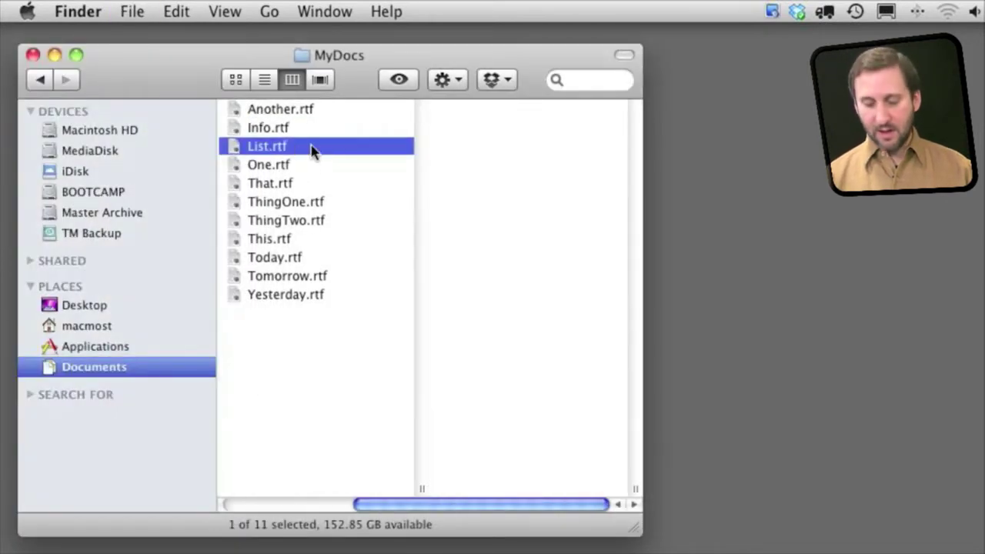
key("super+i")
left_click(154, 142)
type("smith")
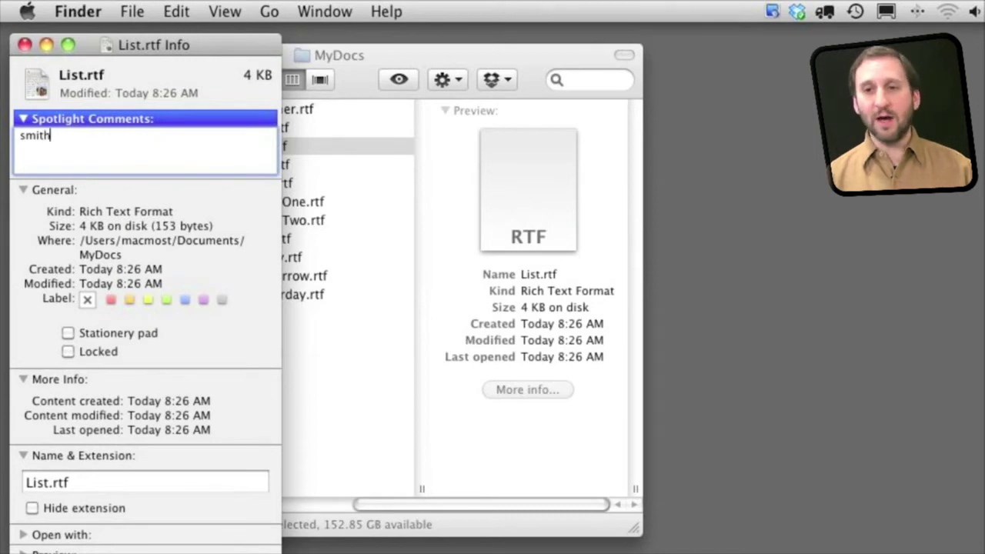
key("super+w")
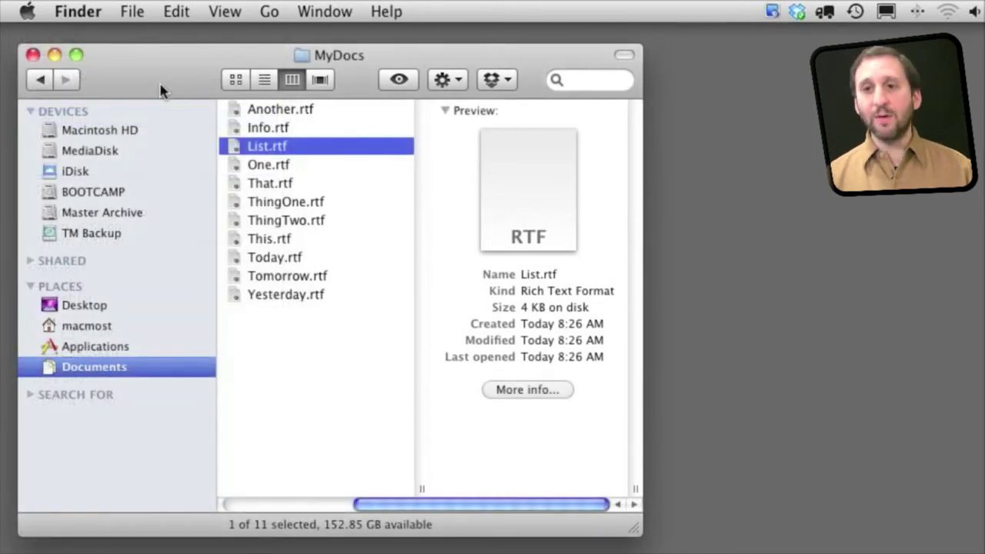
- Open the Inspector and review the comments on That, Another, Info and List.rtf
left_click(131, 12)
key("alt")
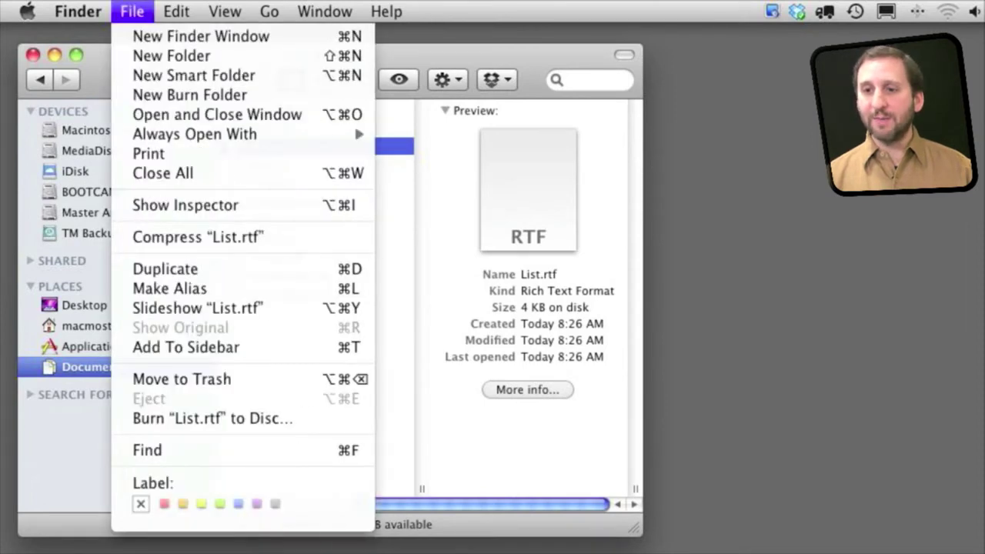
left_click(154, 206)
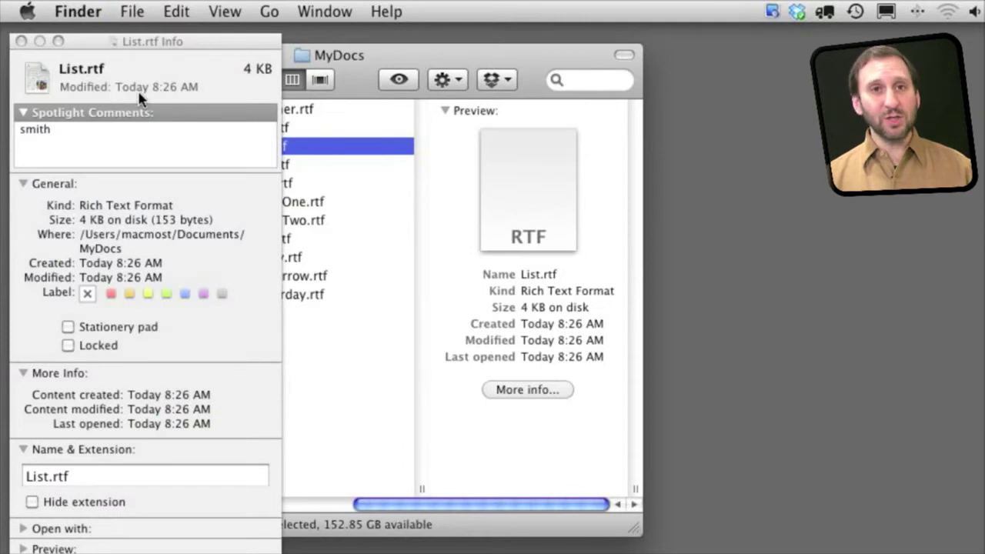
left_click_drag(361, 70, 434, 73)
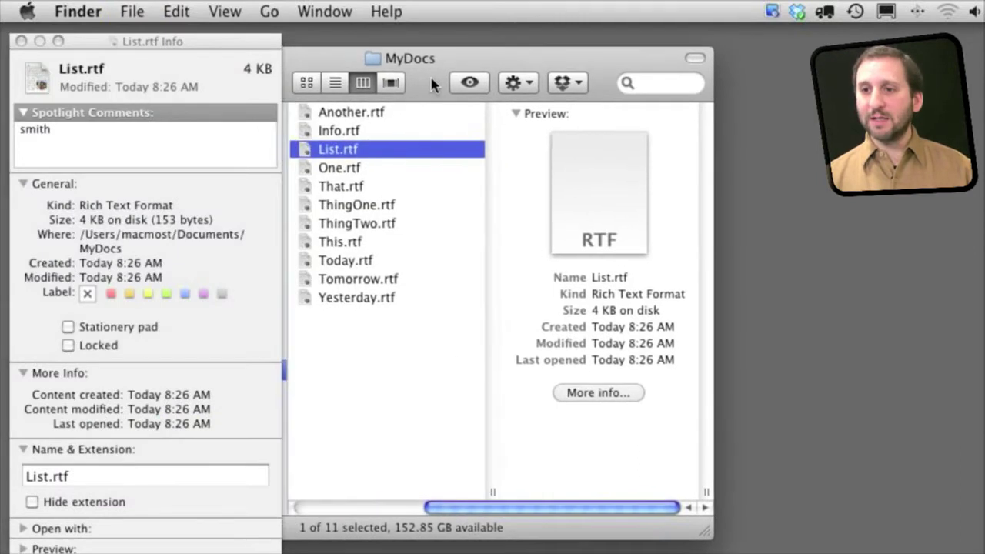
left_click(360, 171)
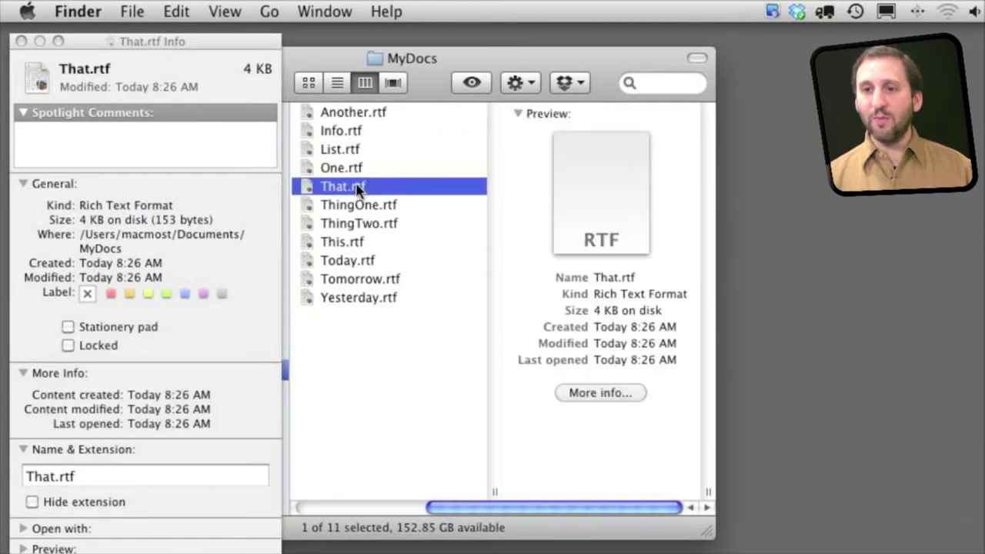
left_click(358, 115)
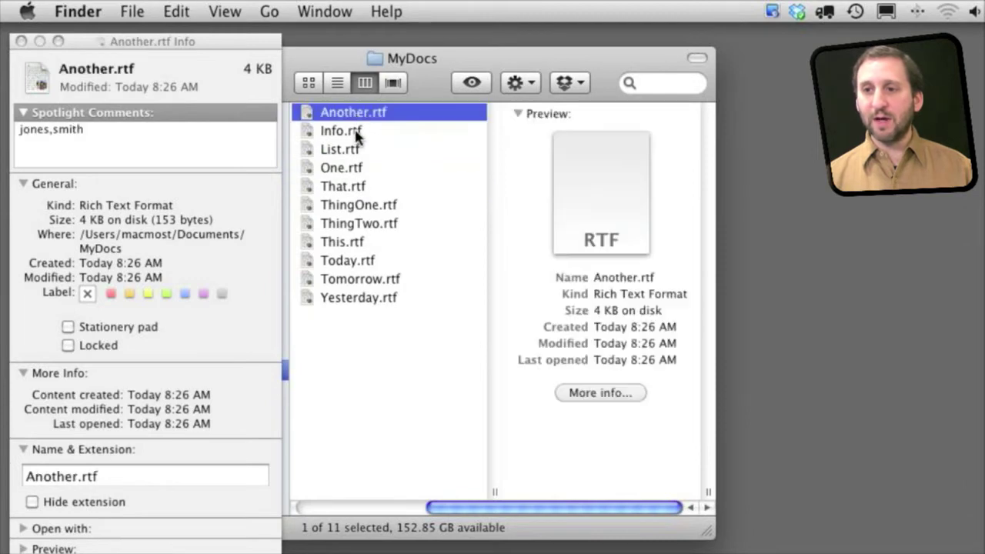
left_click(357, 132)
left_click(357, 153)
- Give One.rtf the Spotlight comment 'smith' and close the inspector
left_click(356, 171)
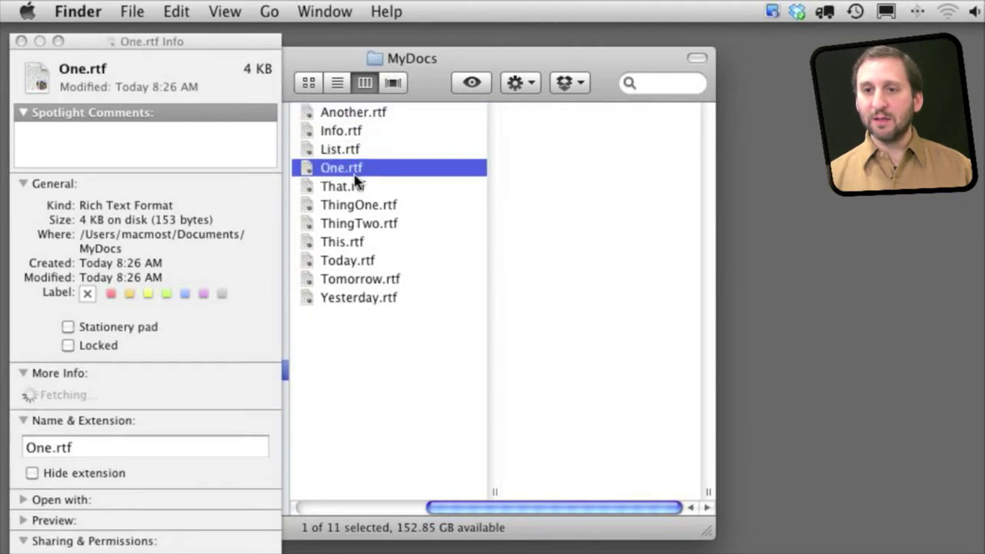
left_click(110, 146)
left_click(110, 145)
type("smit")
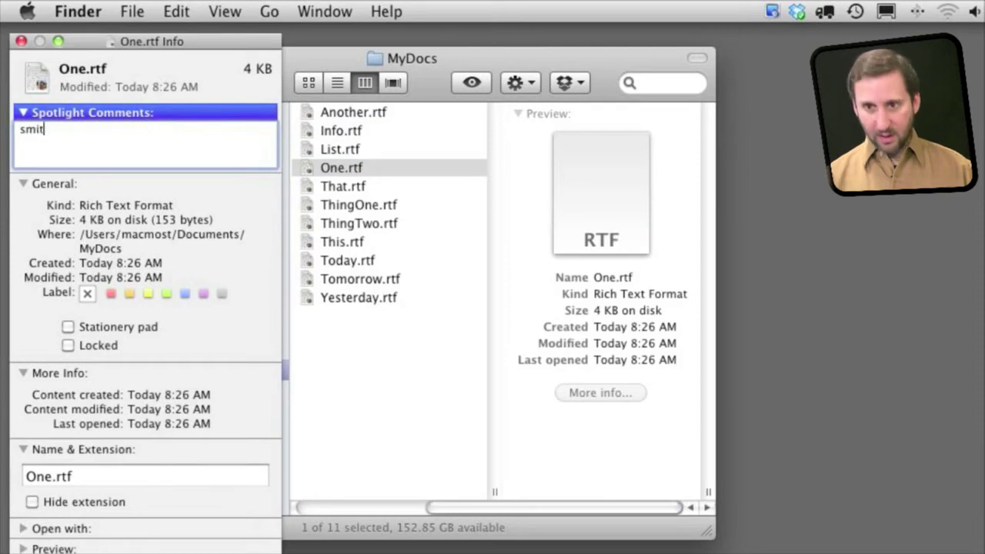
type("h")
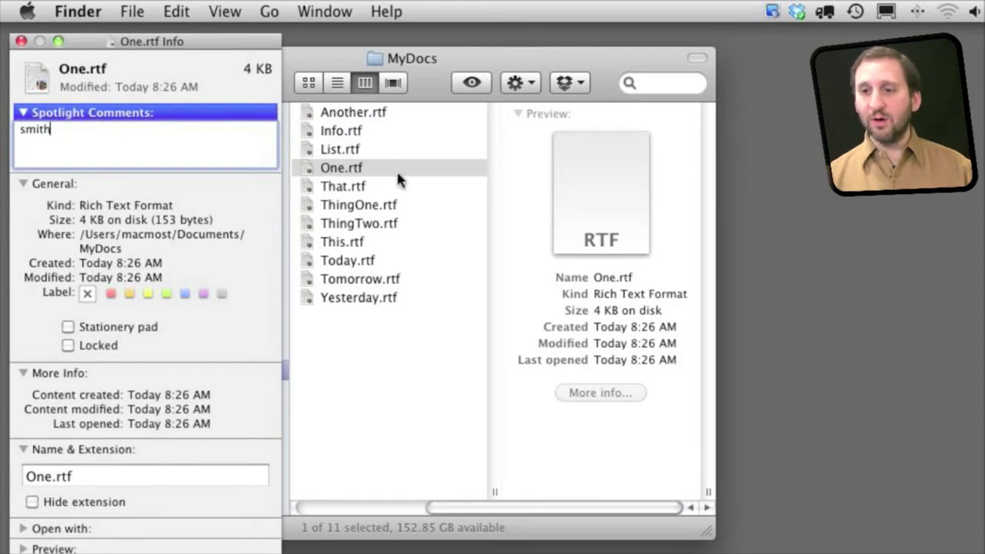
key("super+w")
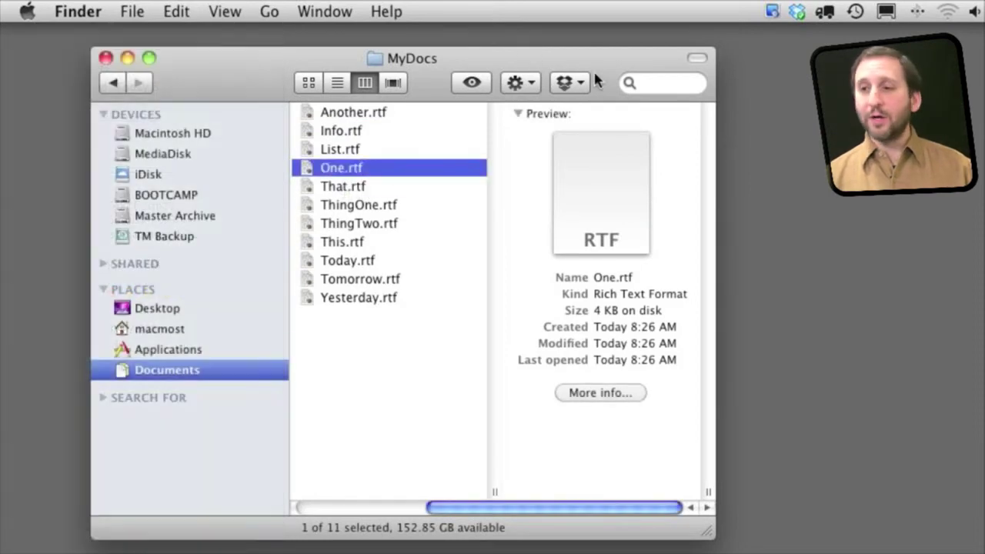
- Search This Mac for 'jones', browse the 3,162 results, then clear the term
left_click(651, 84)
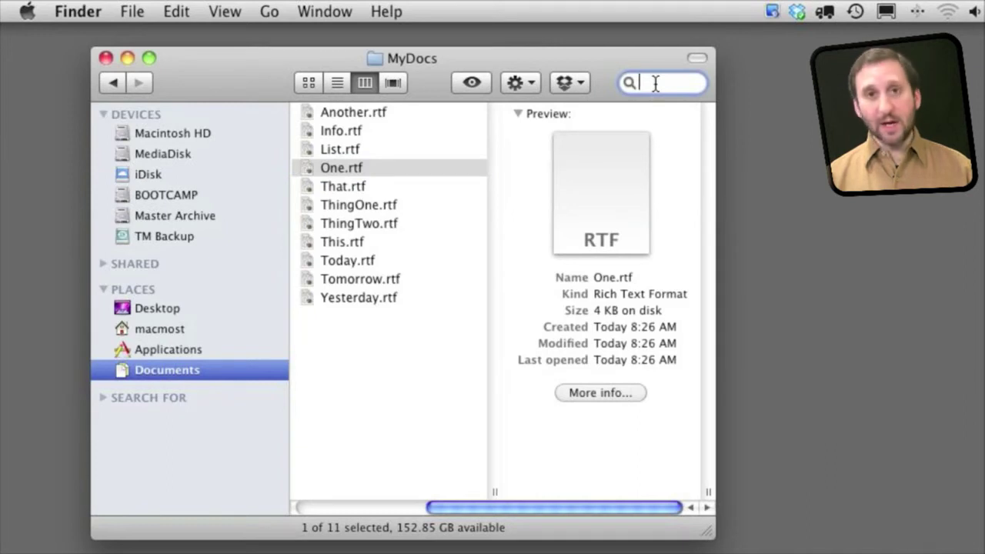
type("jo")
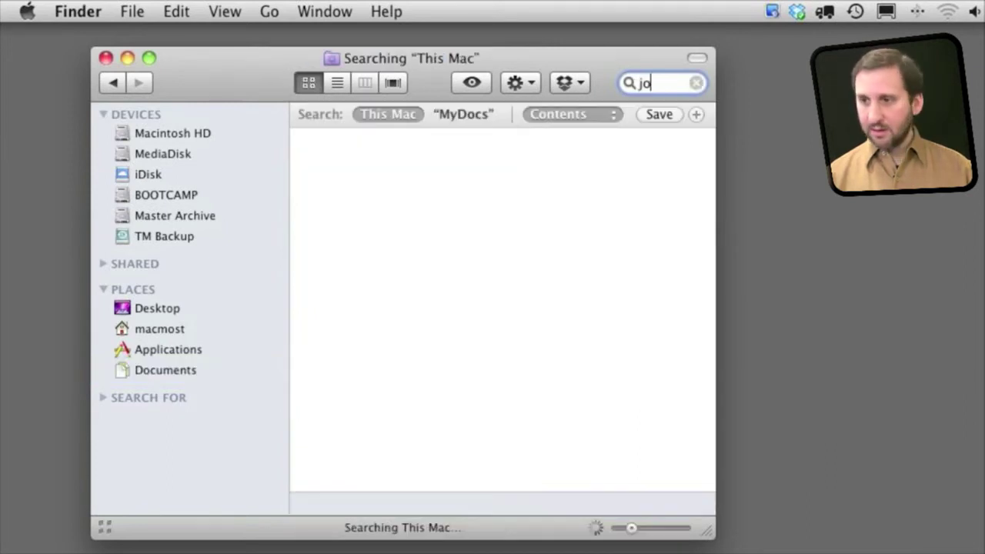
type("nes")
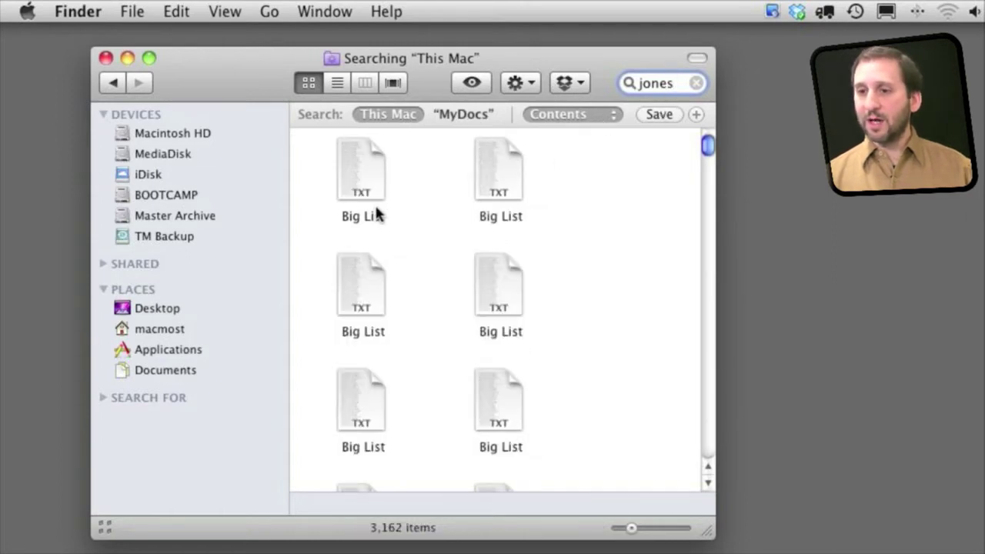
mouse_move(707, 148)
left_mouse_down()
mouse_move(701, 472)
mouse_move(689, 122)
left_mouse_up()
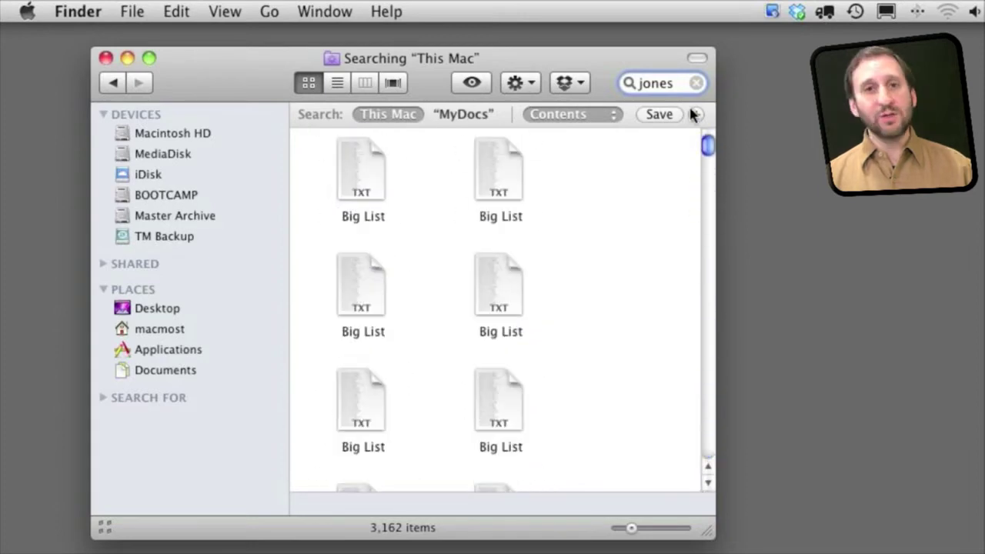
left_click_drag(681, 85, 614, 80)
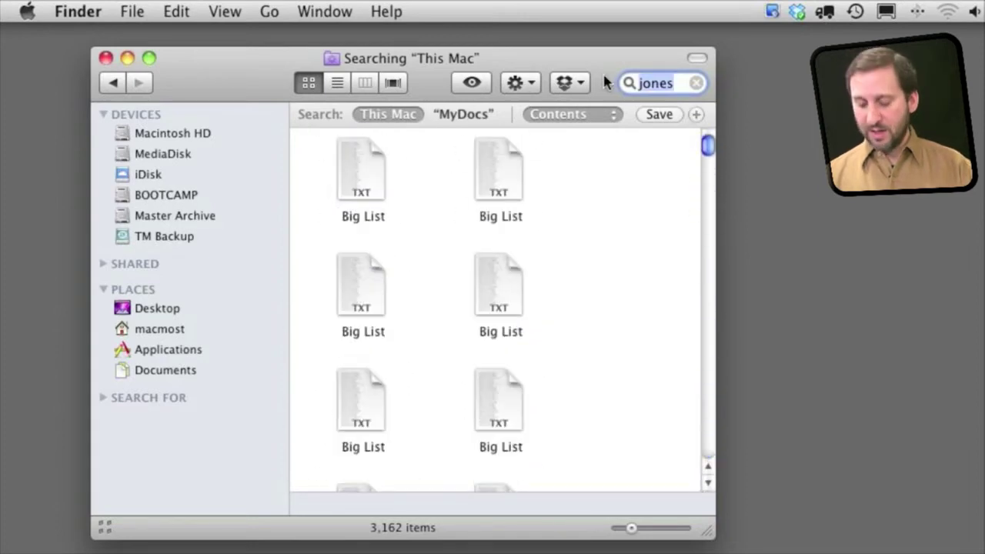
key("BackSpace")
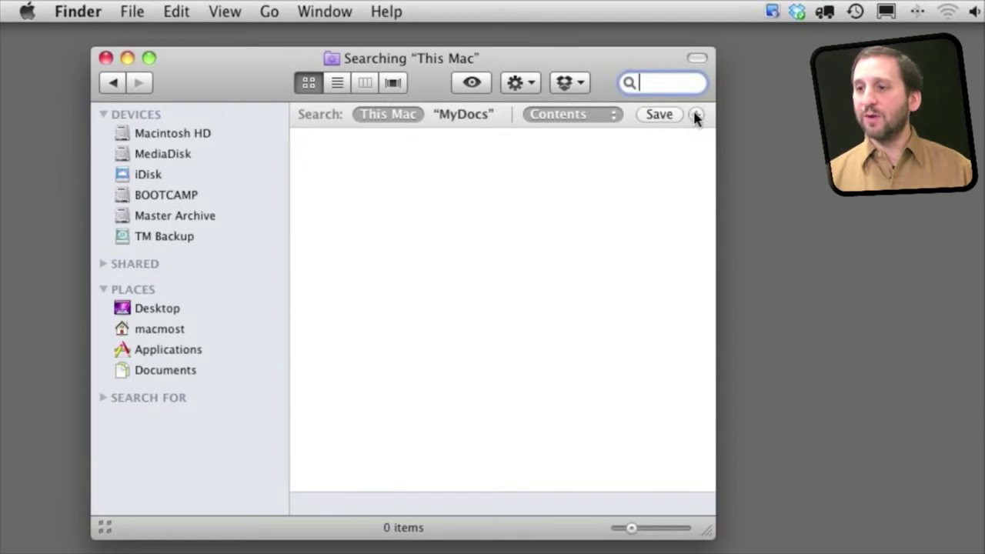
- Add a criterion and pick Spotlight comment from the full attribute list filtered by 'comment'
left_click(697, 115)
left_click(323, 141)
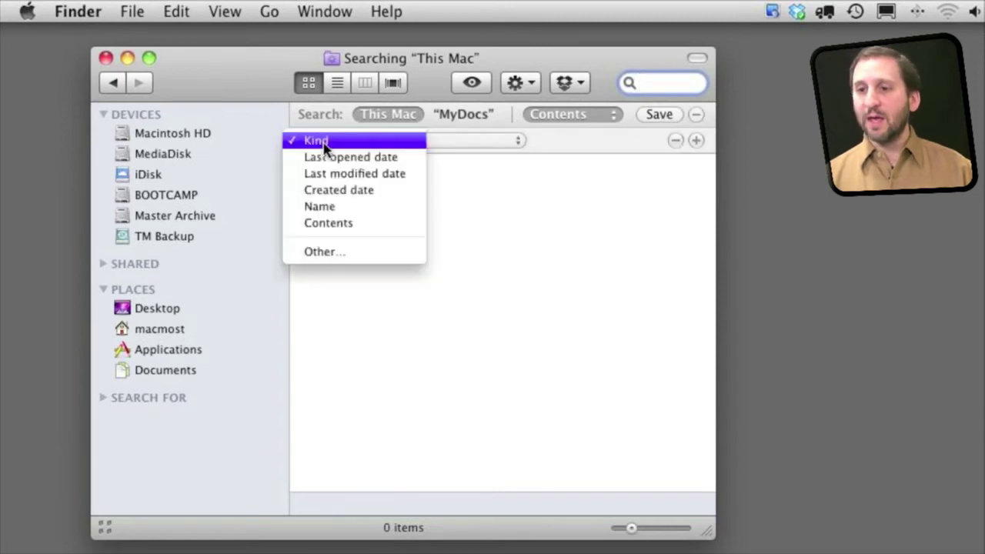
left_click(324, 251)
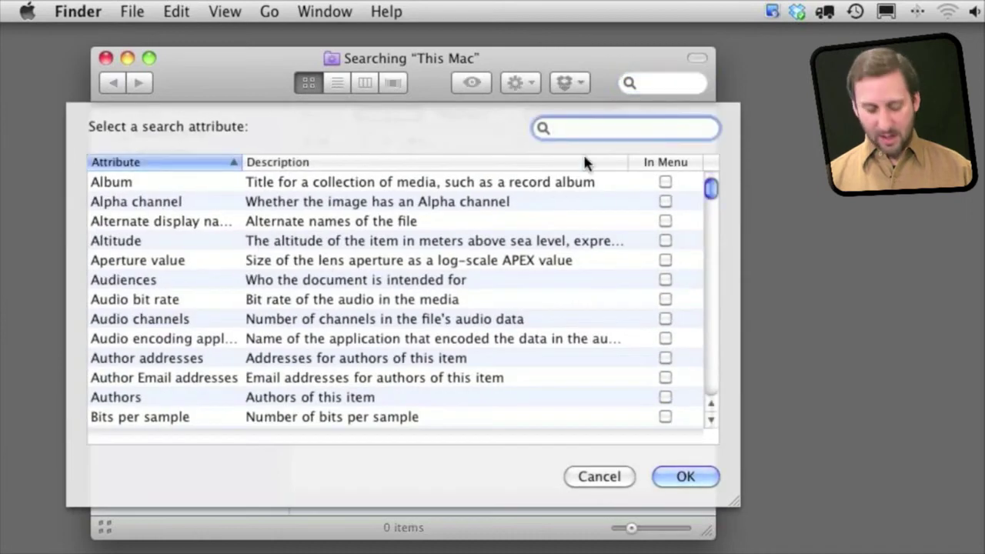
type("comment")
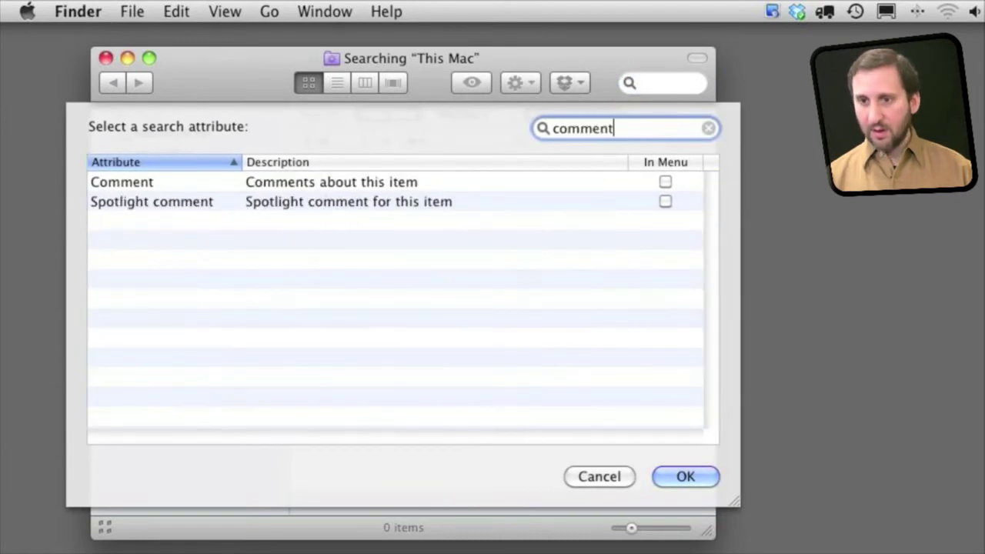
type("s")
key("BackSpace")
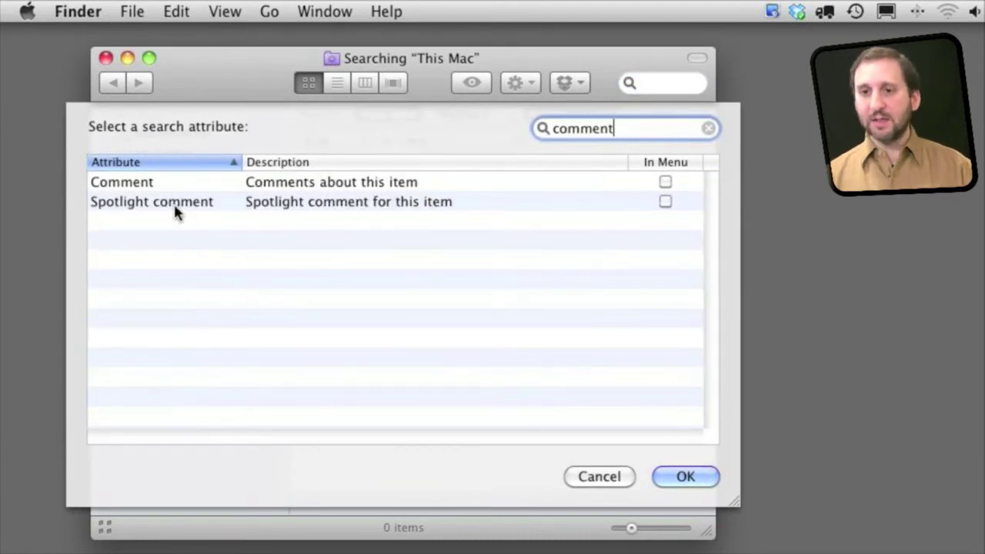
left_click(152, 205)
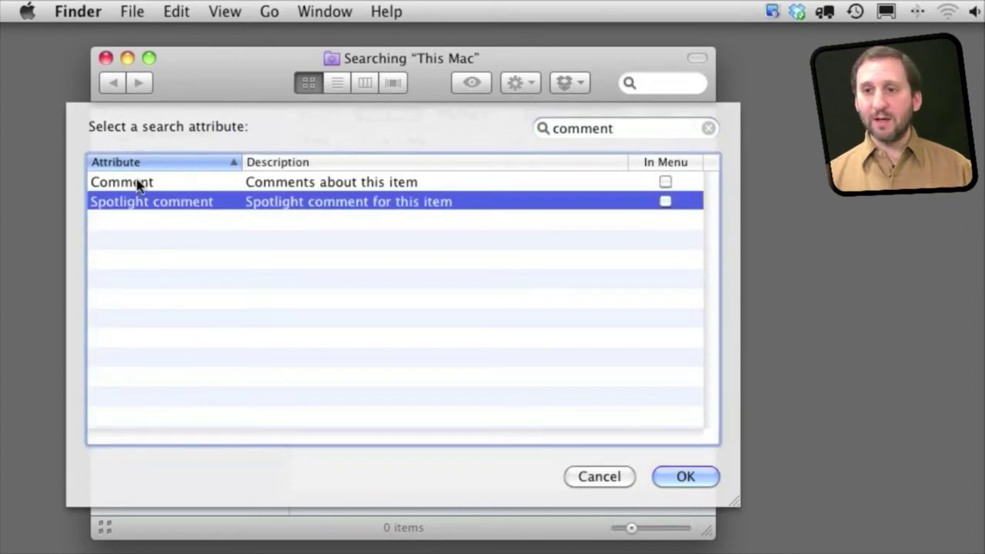
- Match Spotlight comment 'jones' (two files), then 'smith' (Another, List, One)
left_click(702, 477)
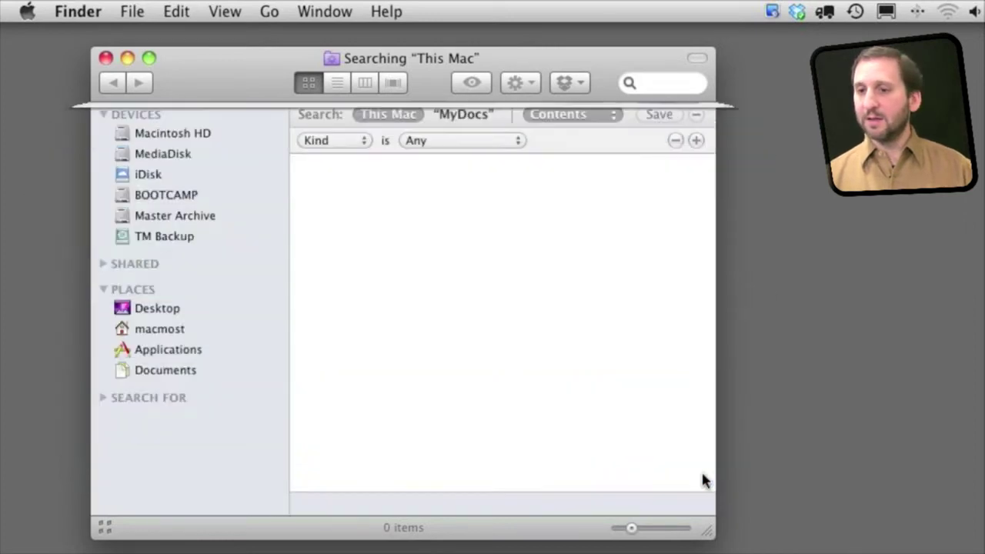
left_click(575, 144)
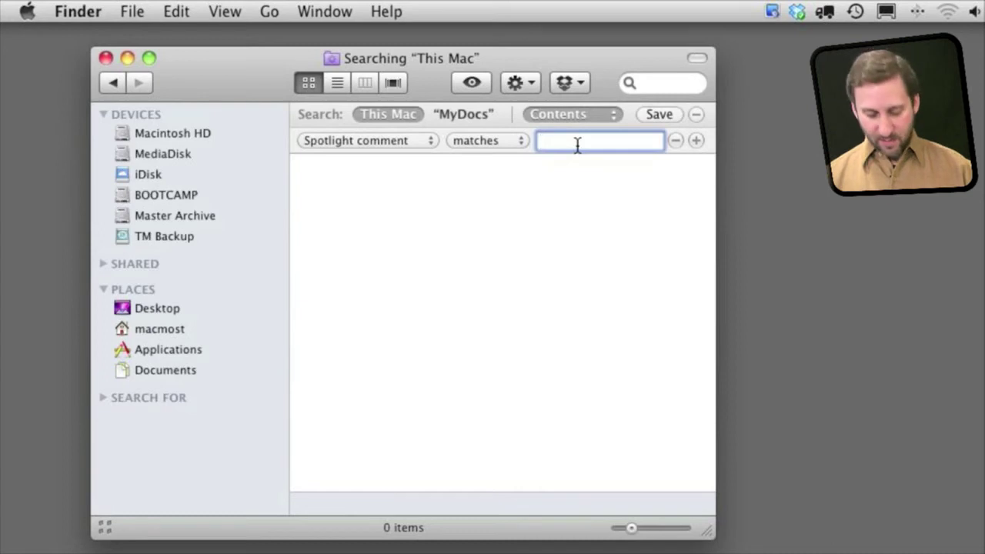
type("jone")
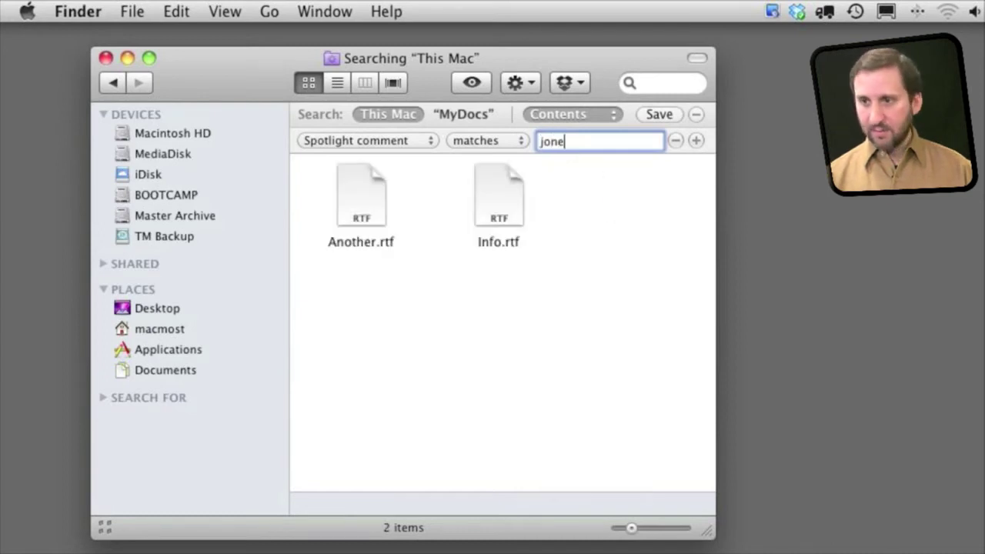
type("s")
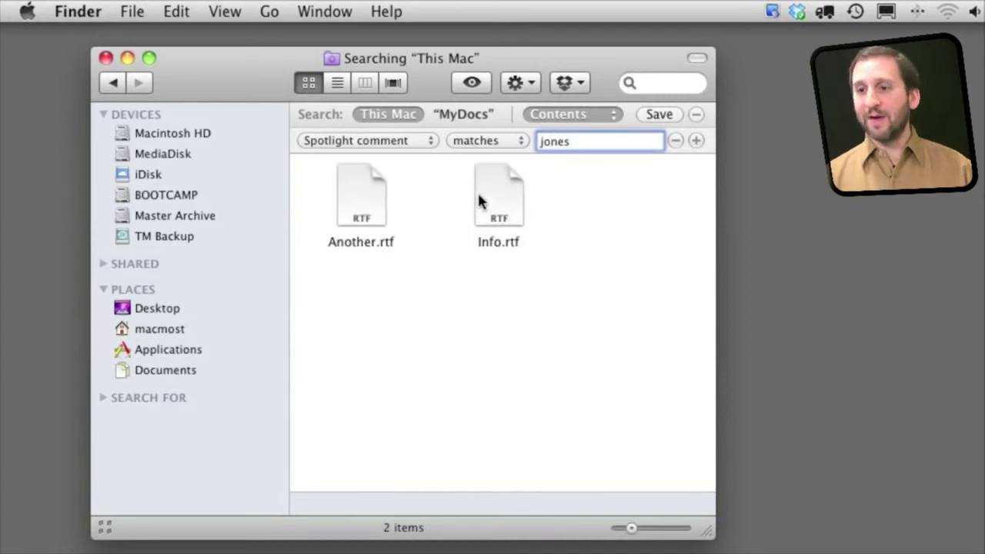
double_click(596, 143)
type("smith")
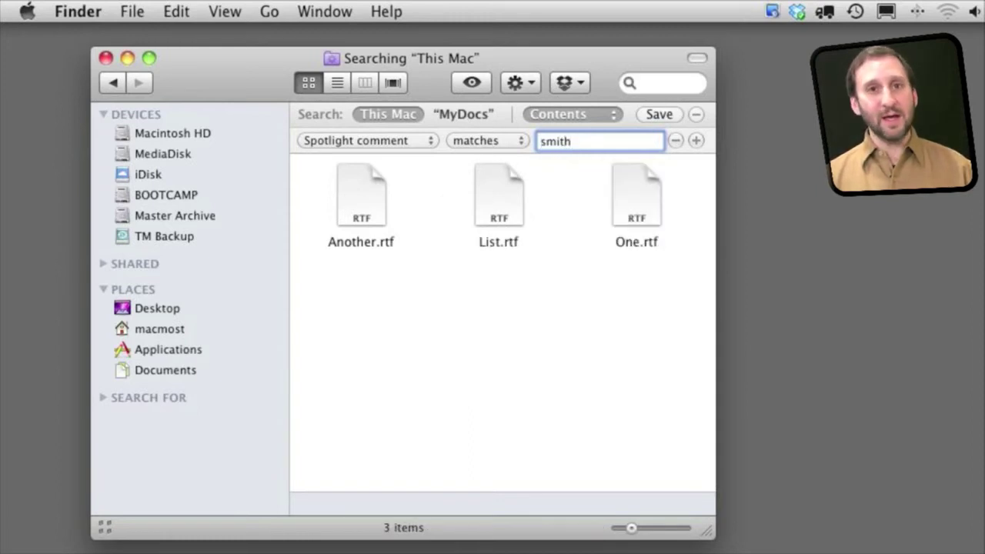
left_click(414, 142)
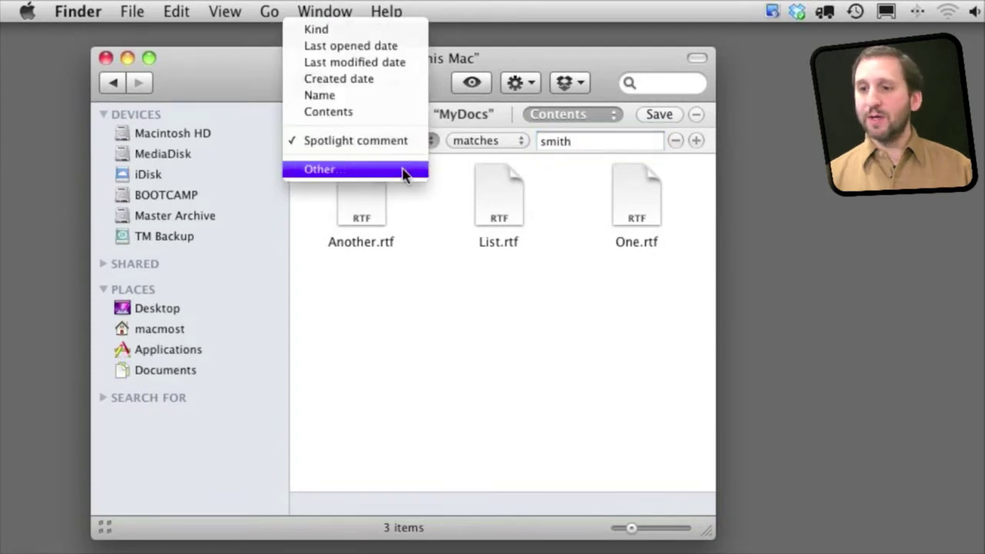
- Tick In Menu for Spotlight comment so it joins the attribute short list
left_click(403, 169)
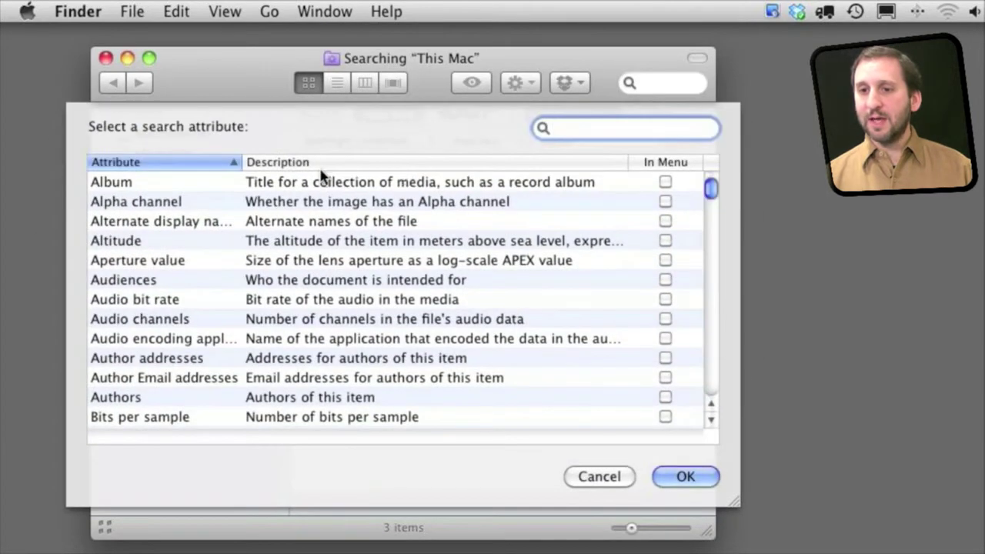
type("commen")
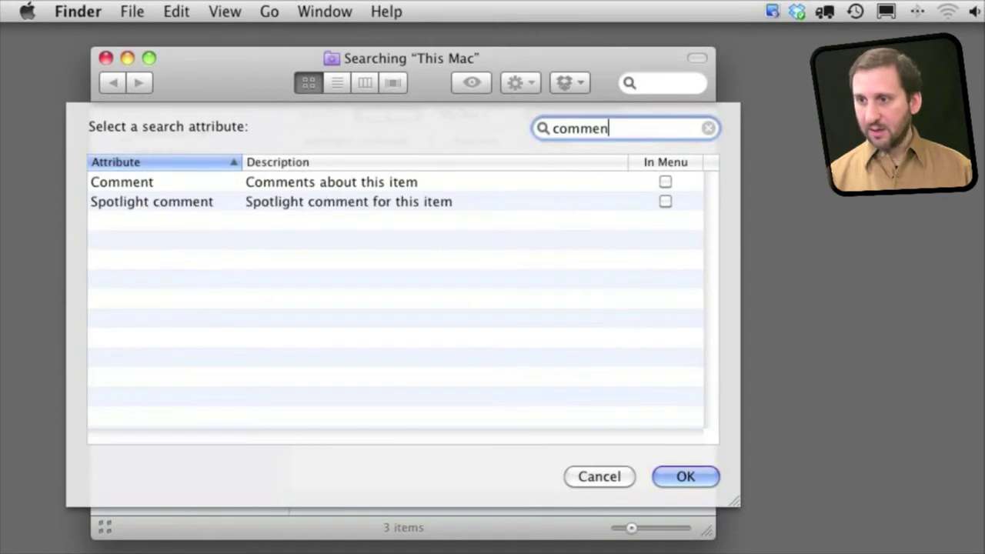
type("t")
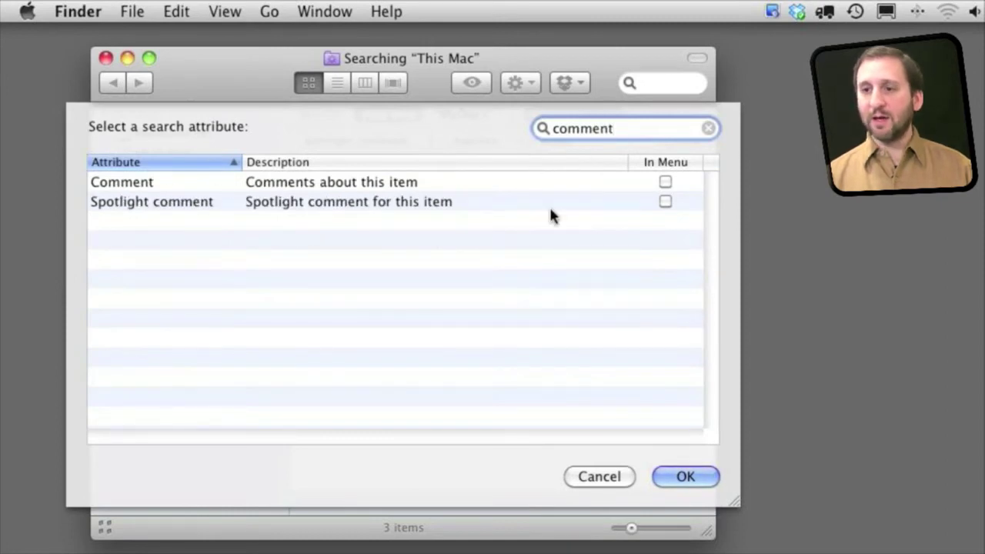
left_click(665, 203)
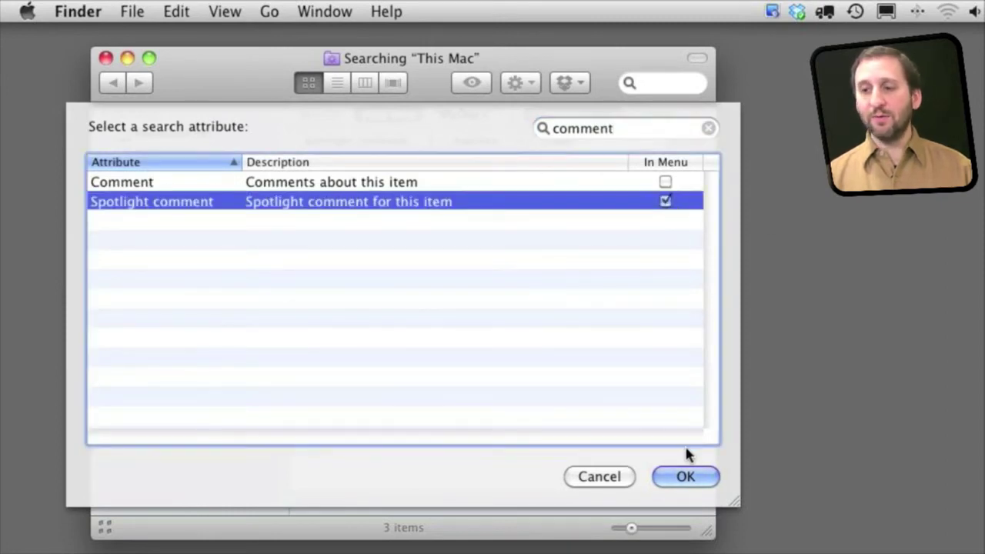
left_click(686, 477)
left_click(430, 141)
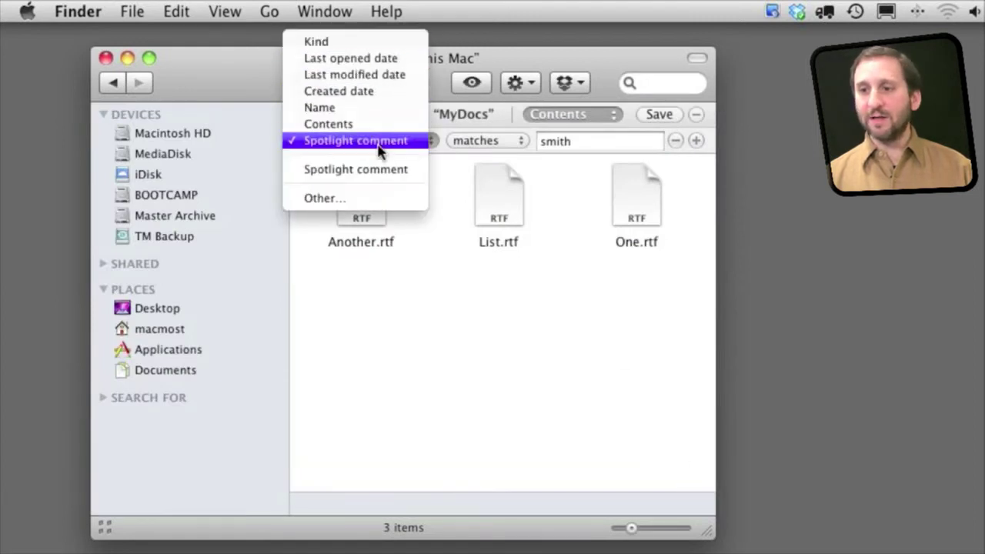
left_click(470, 173)
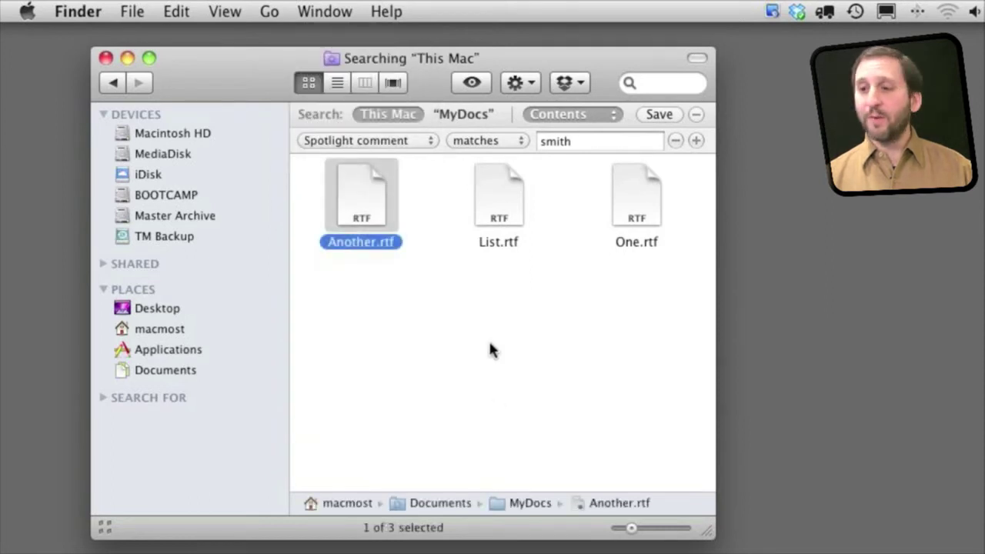
- Add a second Spotlight comment criterion 'jones', narrowing results to Another.rtf alone
left_click(696, 141)
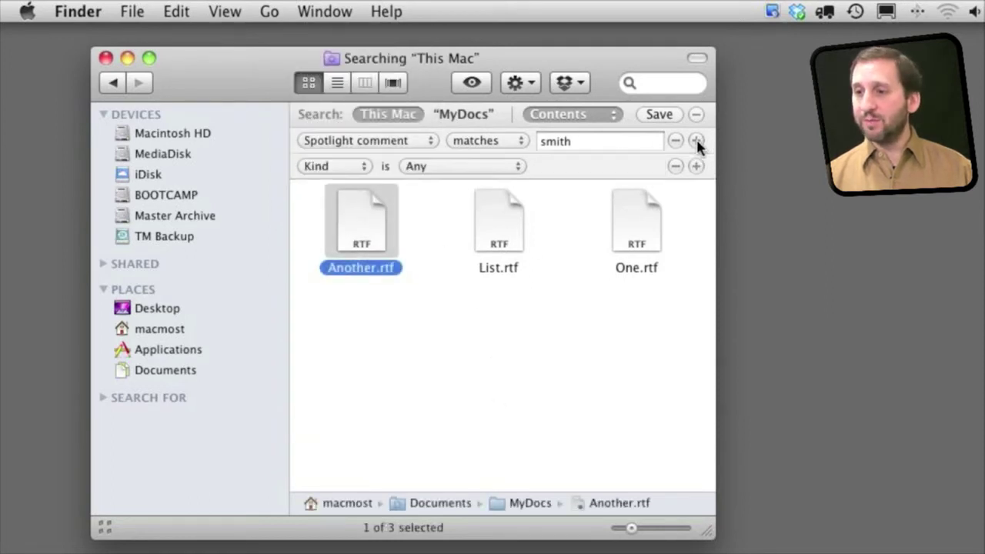
left_click(326, 169)
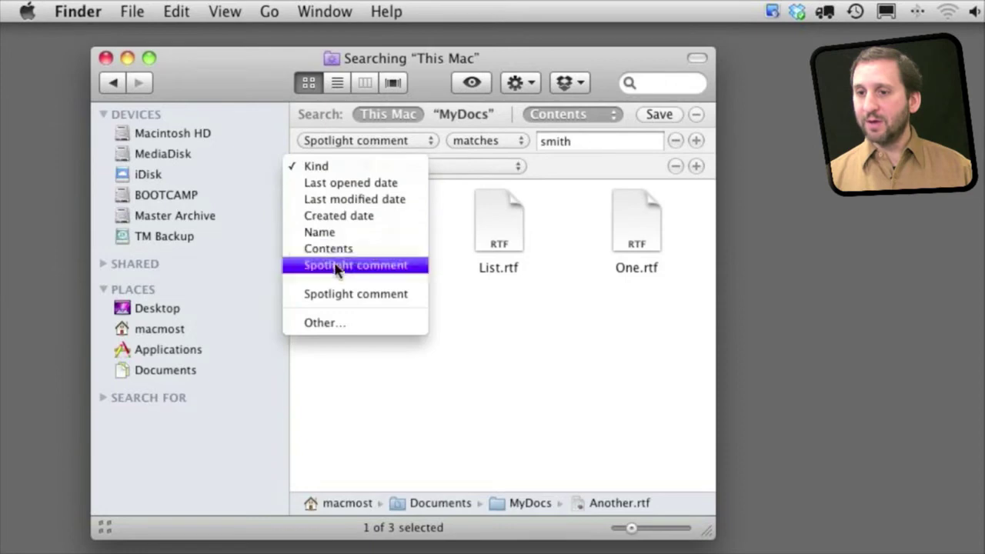
left_click(342, 249)
type("jo")
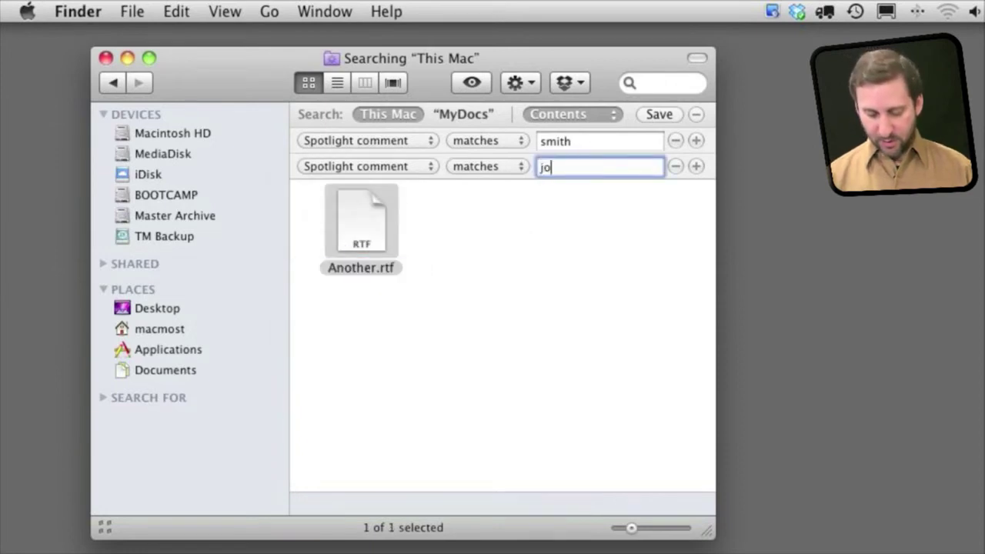
type("nes")
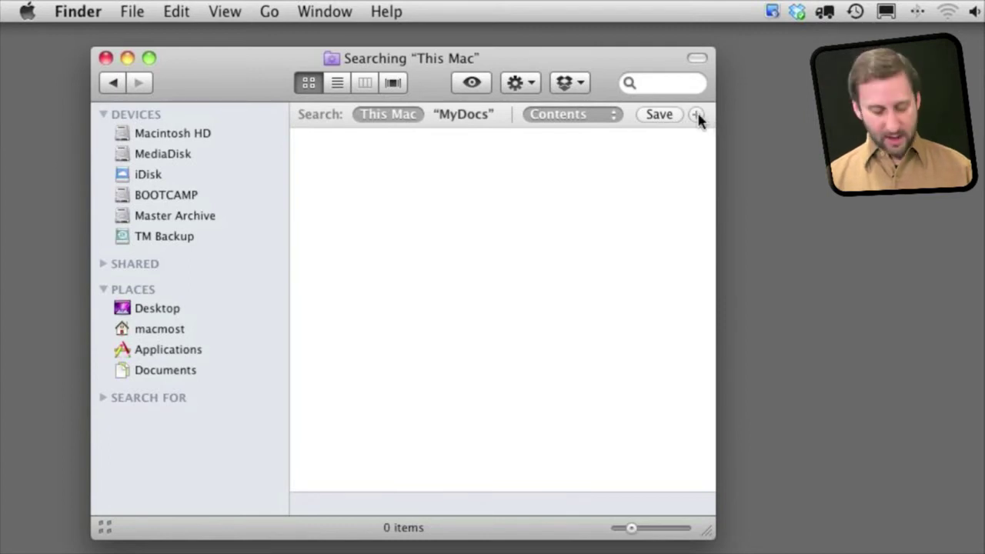
key("alt")
- Add a nested Any group with a Spotlight comment criterion matching 'jones'
left_click(697, 116)
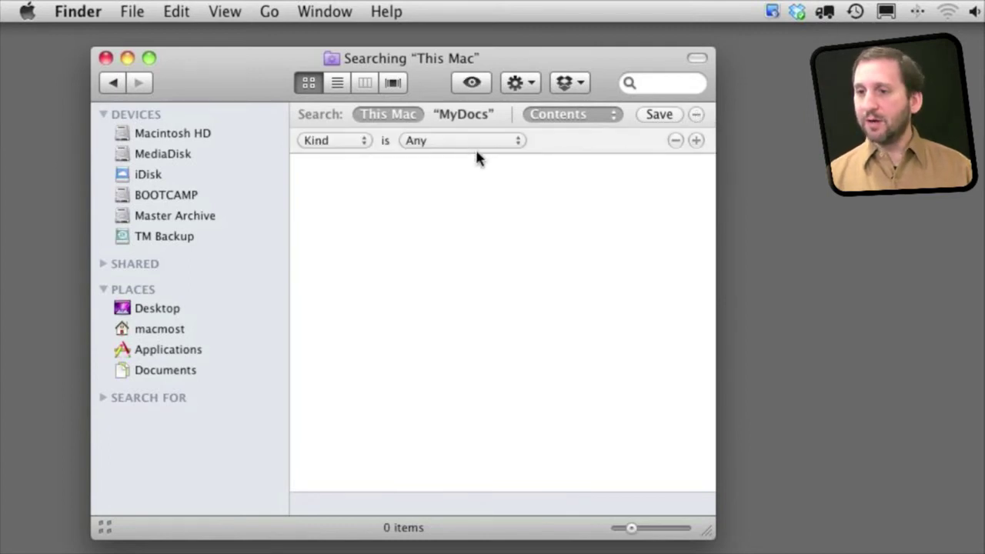
left_click(696, 141, "alt")
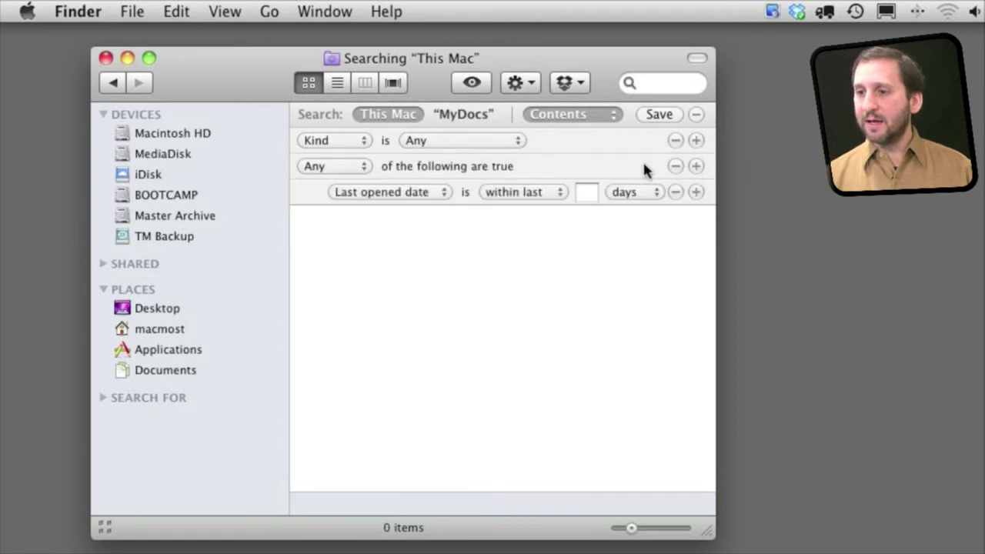
left_click(334, 167)
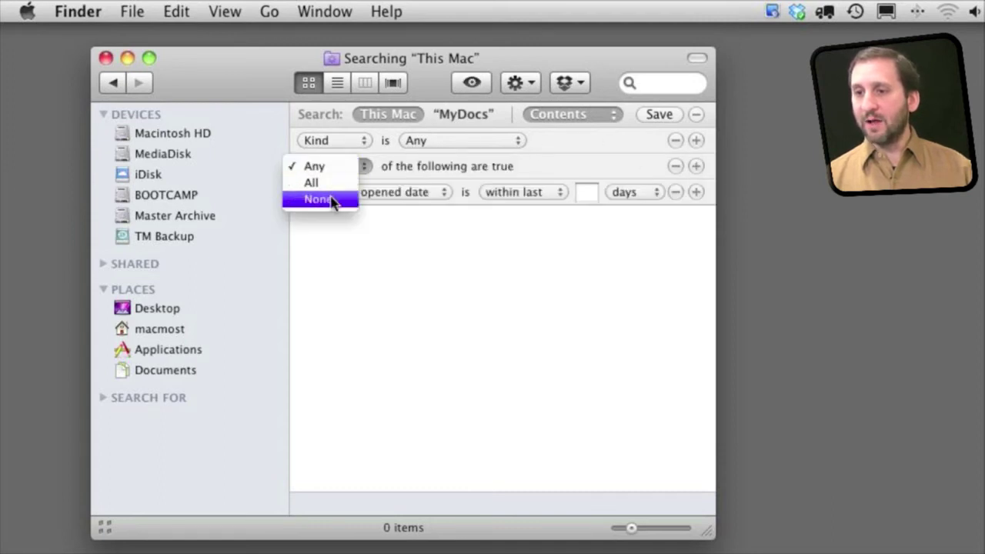
left_click(332, 269)
left_click(387, 197)
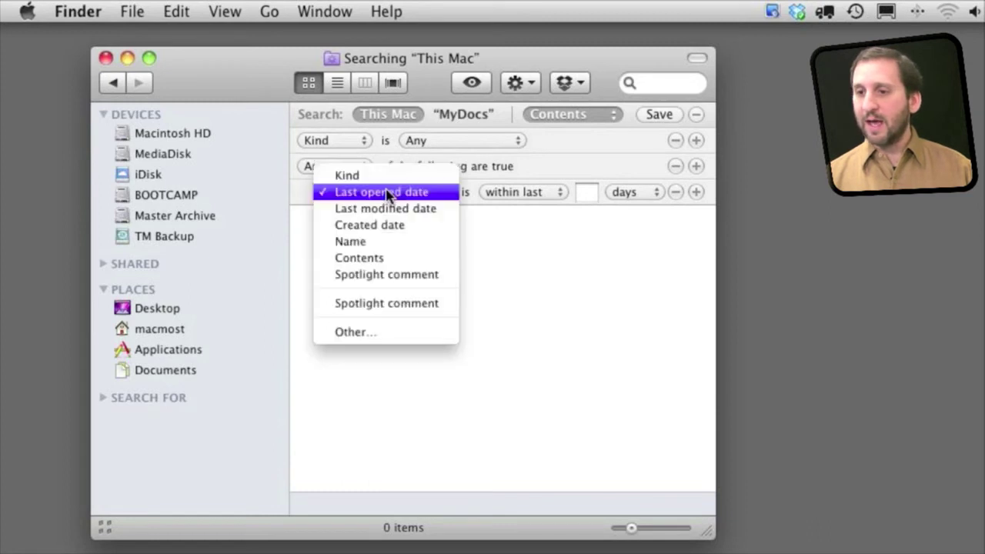
left_click(388, 274)
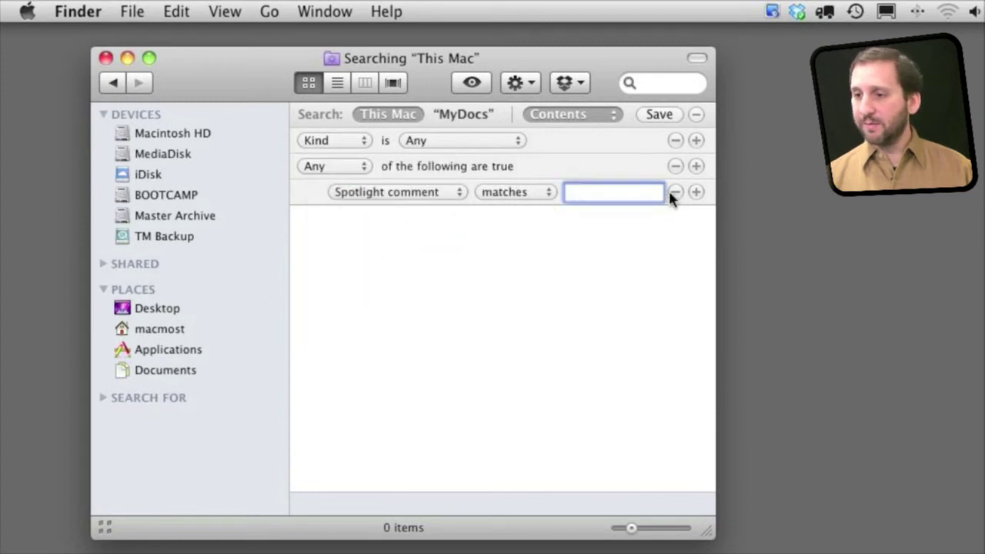
type("jones")
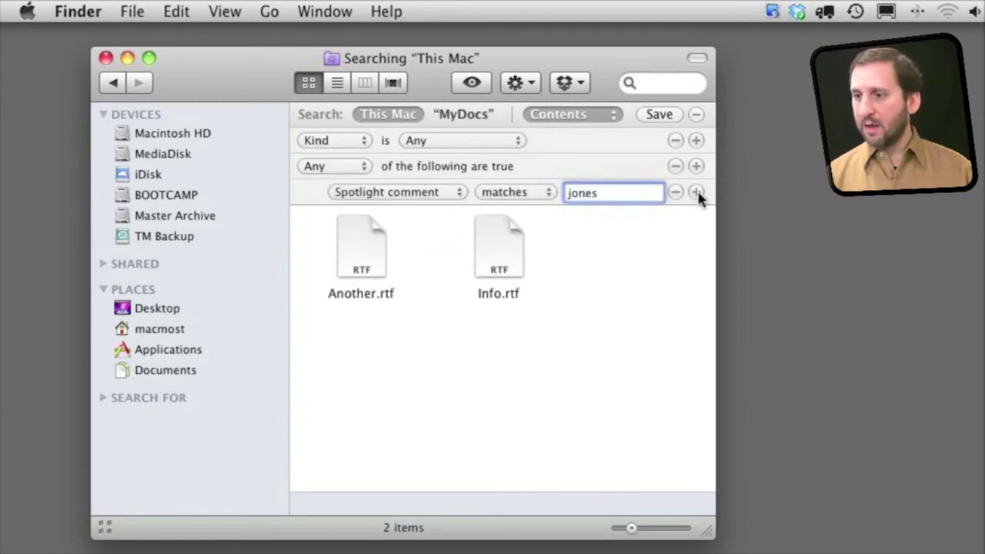
- Add a Spotlight comment 'smith' row to the group, listing four matching files
left_click(695, 192)
left_click(377, 218)
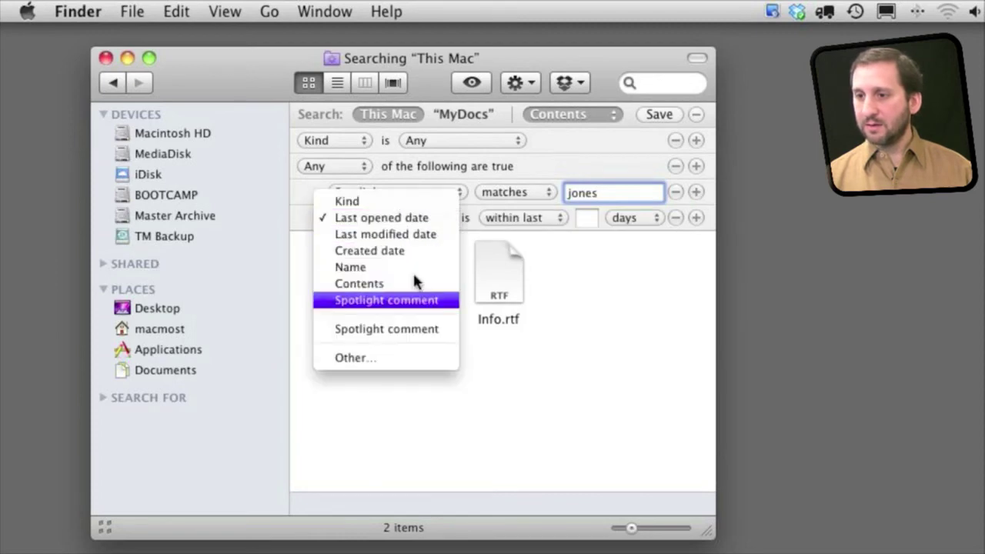
left_click(386, 300)
type("smo")
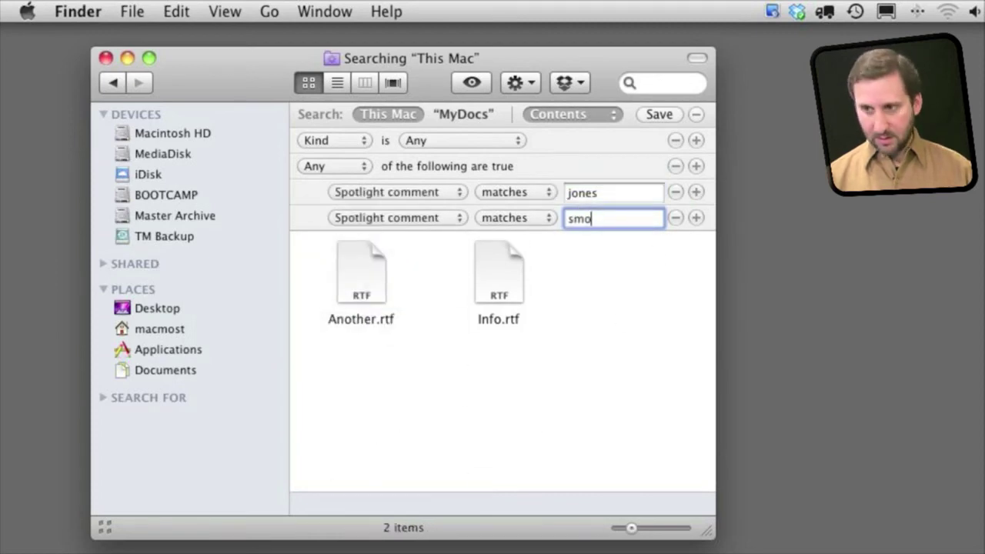
type("th")
key("BackSpace")
key("BackSpace")
key("BackSpace")
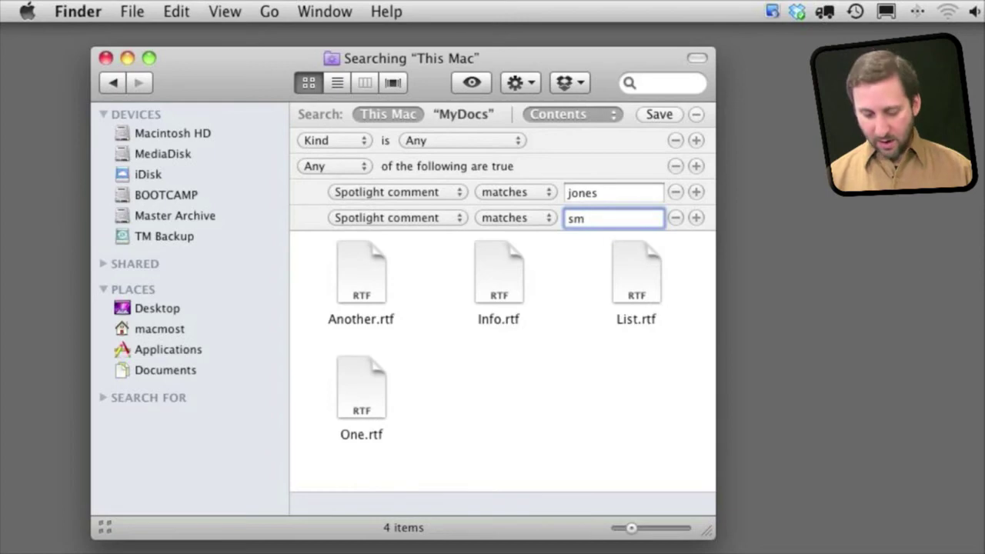
type("ith")
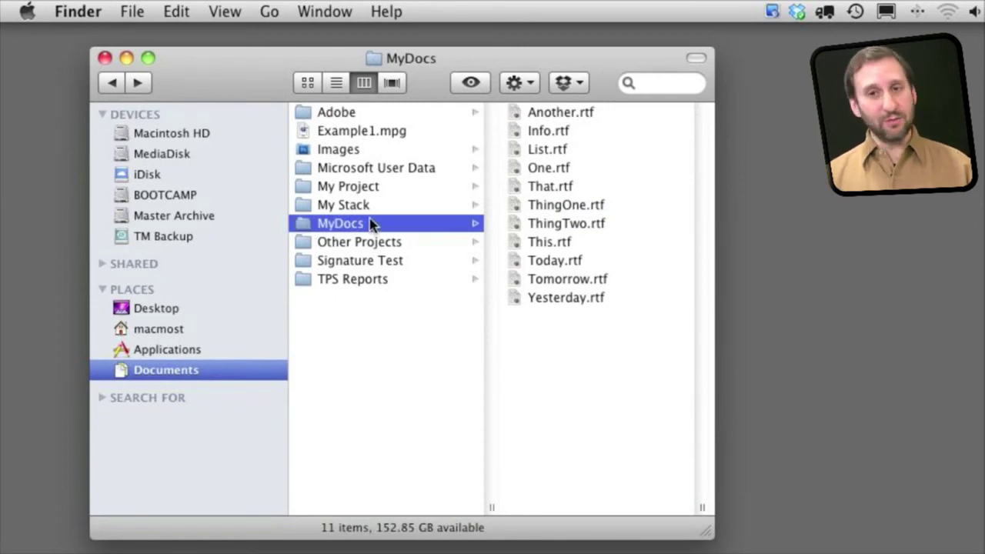
- Start a fresh This Mac search from MyDocs, typing then clearing 'jo'
left_click(675, 85)
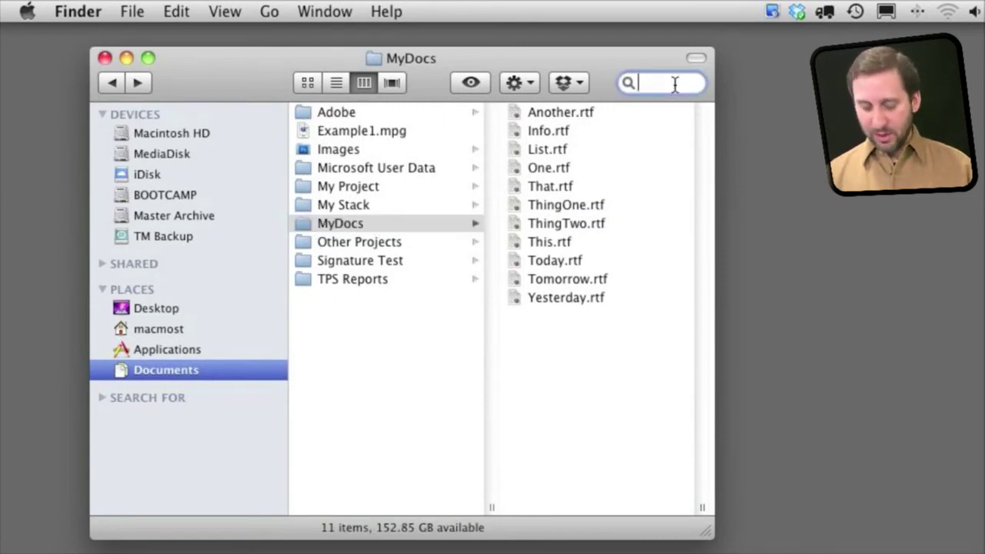
type("jones")
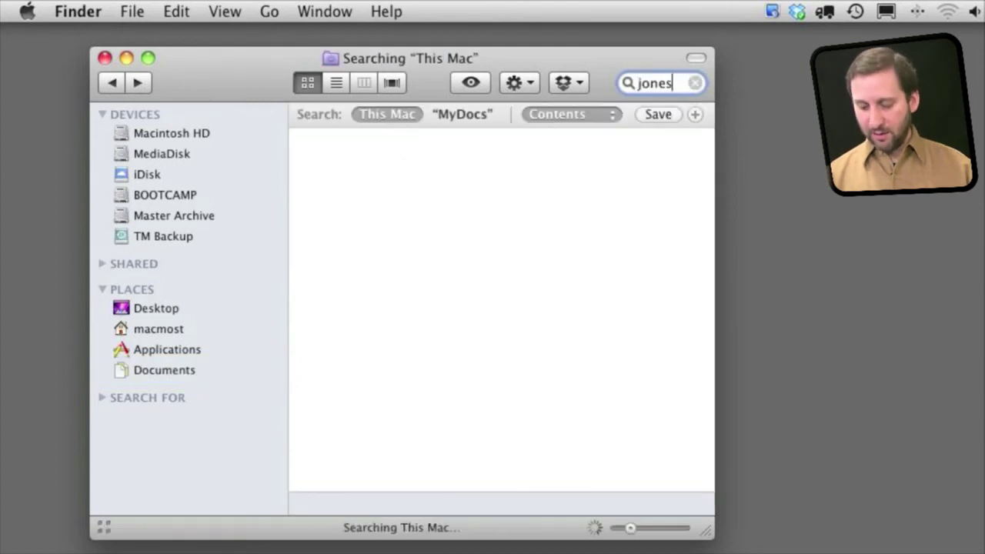
key("BackSpace")
key("BackSpace")
key("BackSpace")
key("BackSpace")
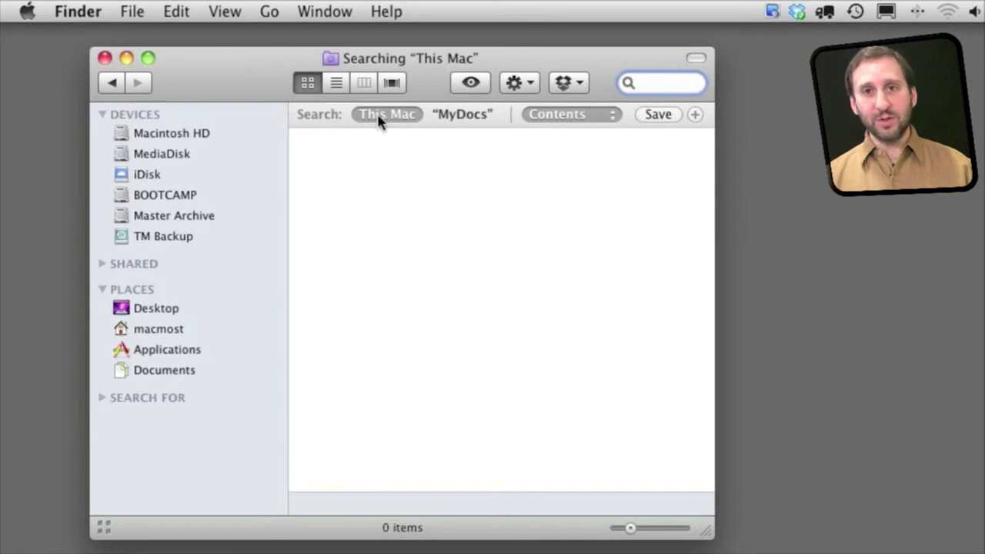
- Limit the Finder search to the MyDocs folder and begin searching for 'jones'
left_click(452, 116)
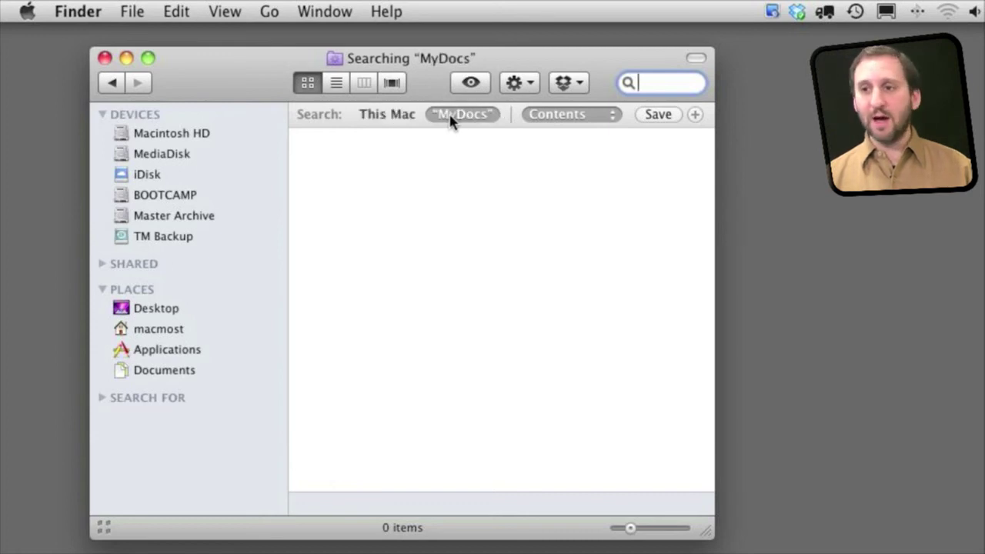
type("jones")
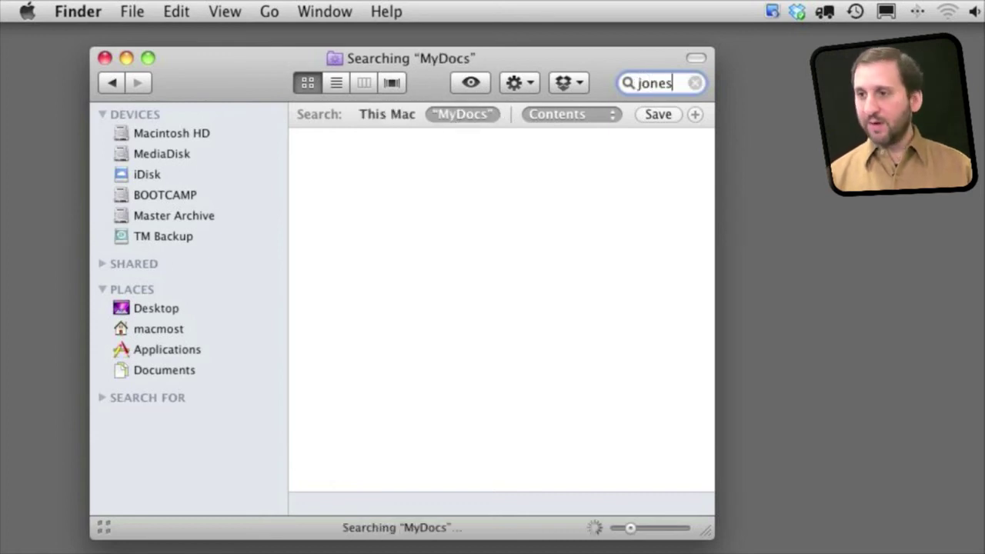